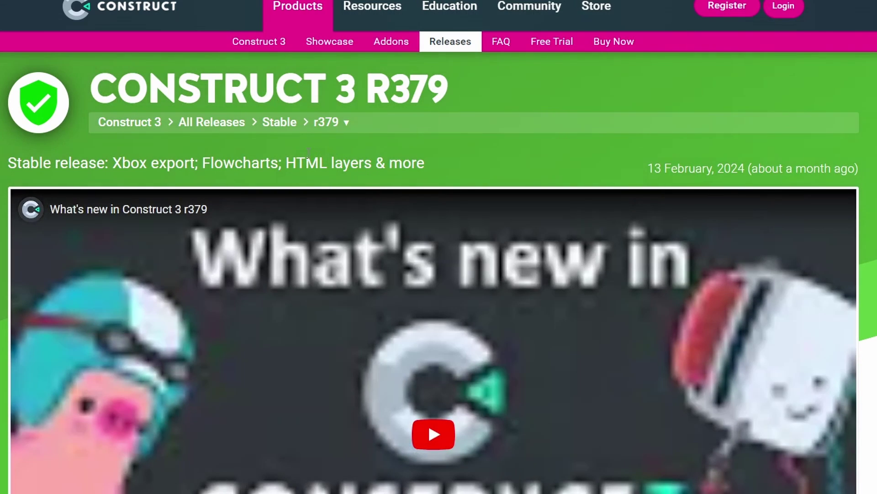
View the R384 beta release notes under All Releases and launch the R384 editor.
click(225, 123)
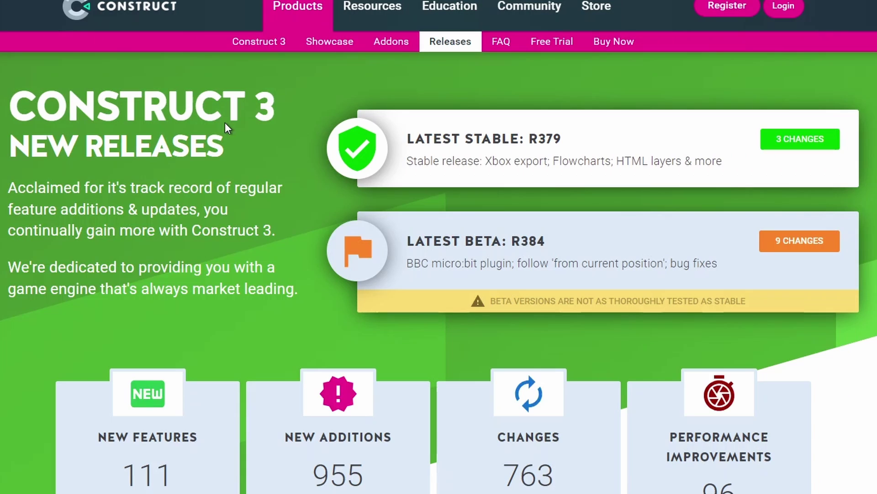
click(812, 242)
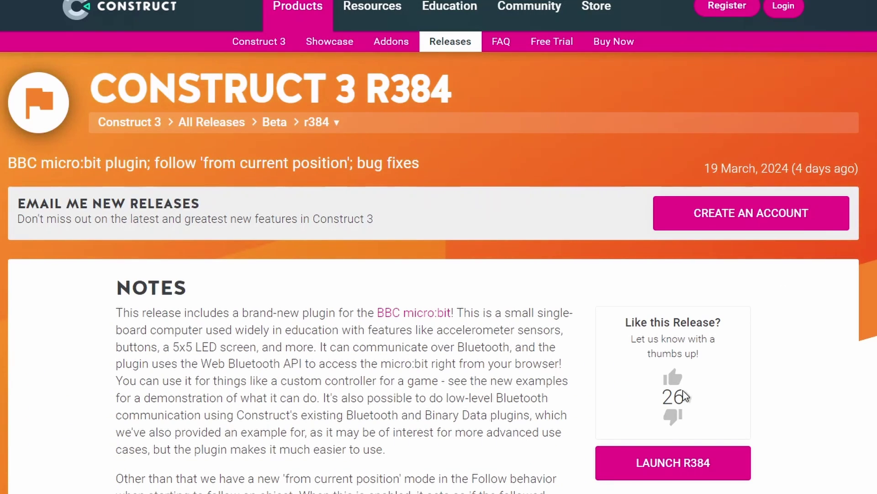
click(684, 471)
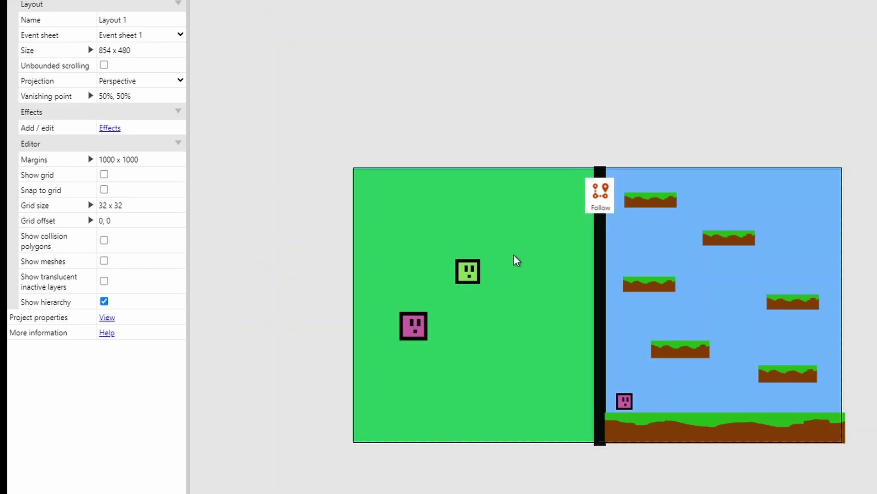
Add the Follow behavior to the Enemy sprite.
right_click(475, 273)
mouse_move(514, 311)
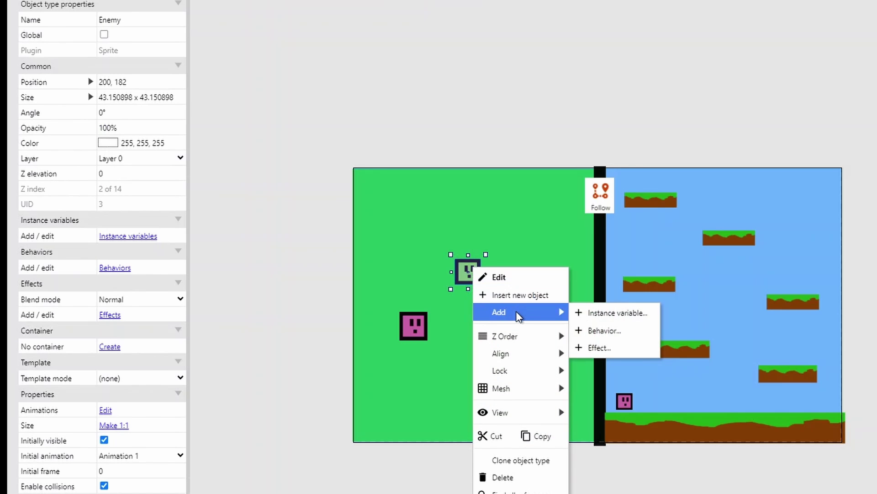
click(606, 337)
drag(764, 204, 774, 304)
double_click(708, 222)
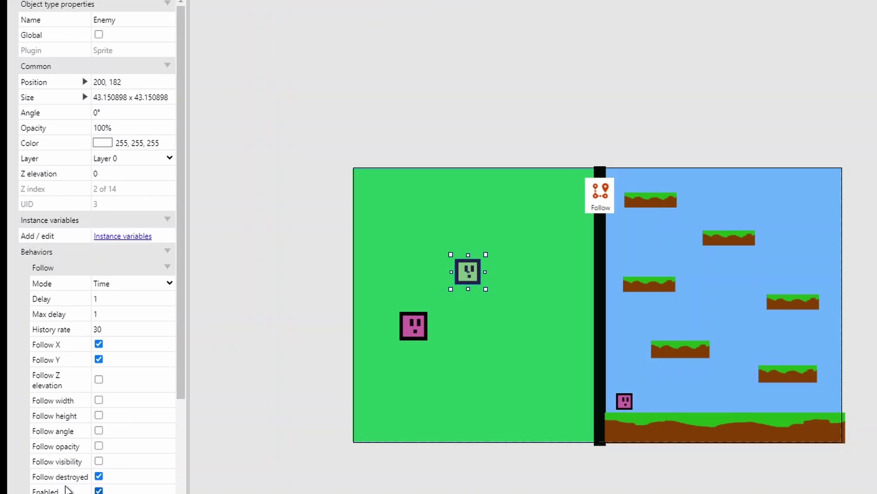
Set the Enemy's Follow mode to Distance with a Delay of 100.
click(116, 287)
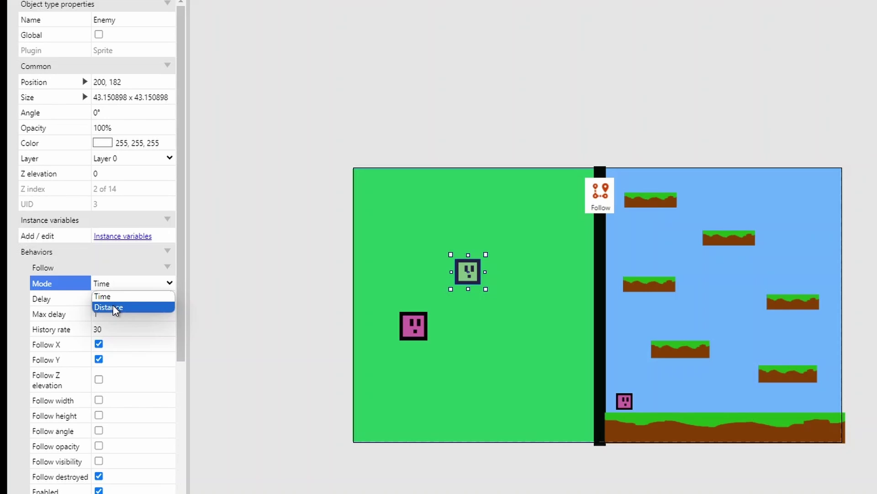
click(114, 310)
click(112, 304)
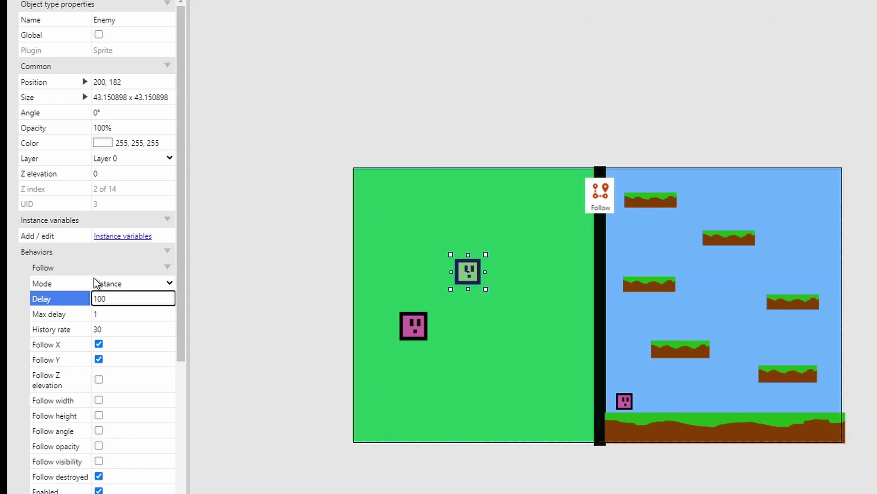
Add a System 'On start of layout' event to Event sheet 1.
click(366, 68)
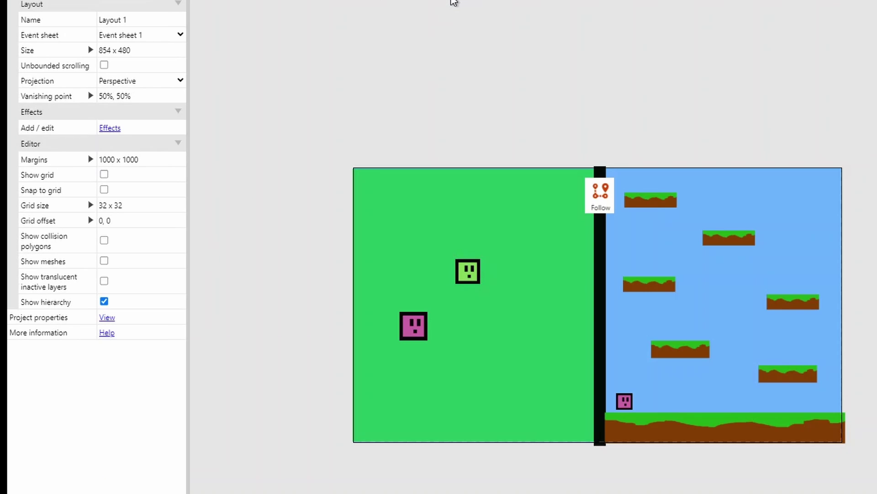
click(454, 2)
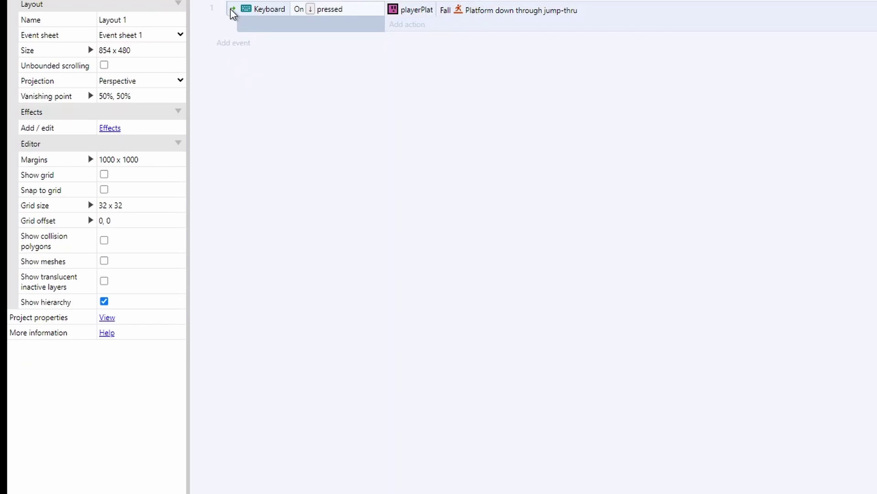
click(246, 43)
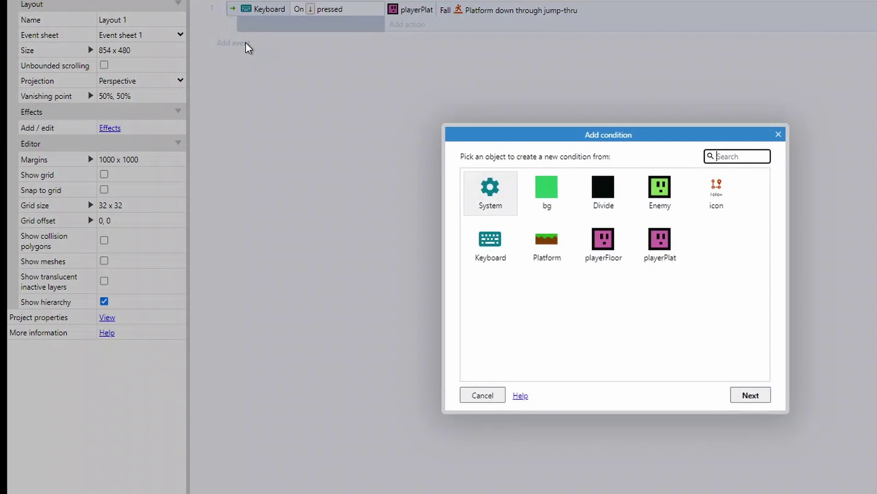
double_click(475, 188)
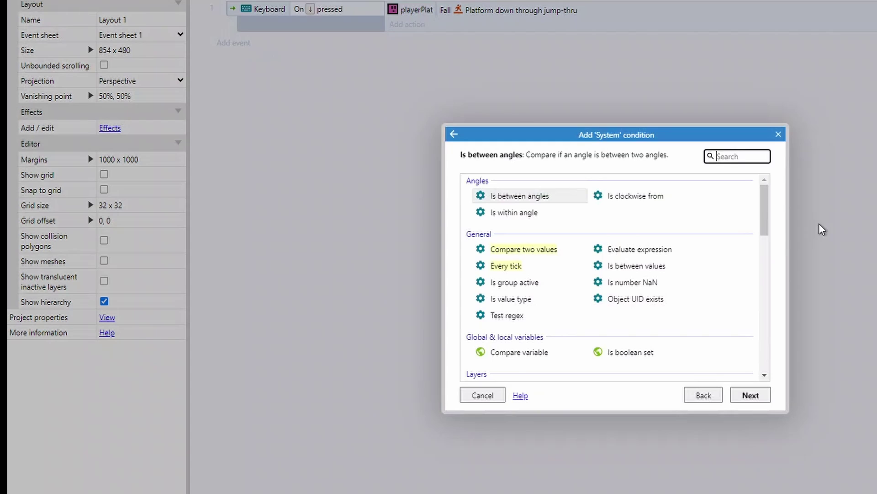
drag(762, 208, 762, 325)
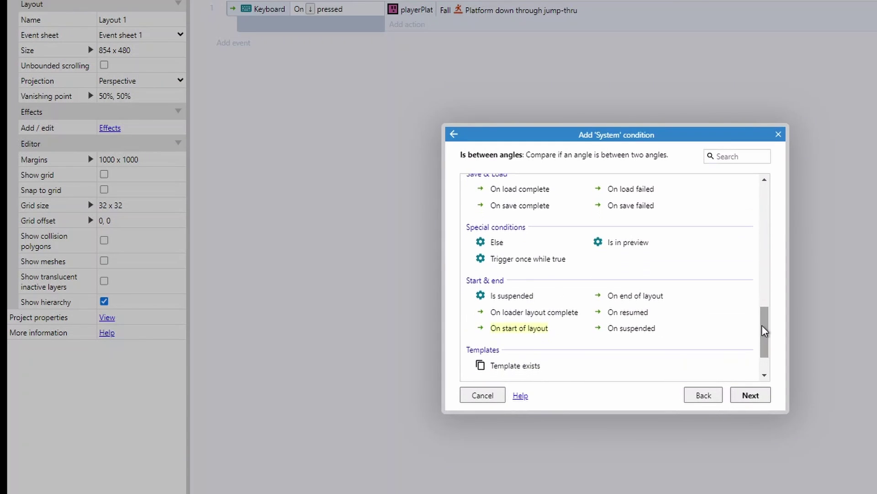
double_click(549, 327)
Give it an Enemy 'Follow object' action targeting playerFloor from its current position.
click(414, 41)
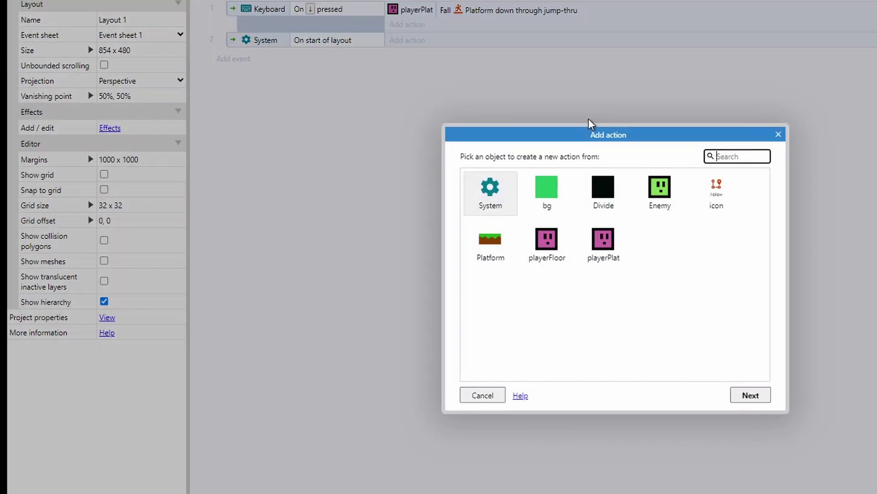
double_click(656, 186)
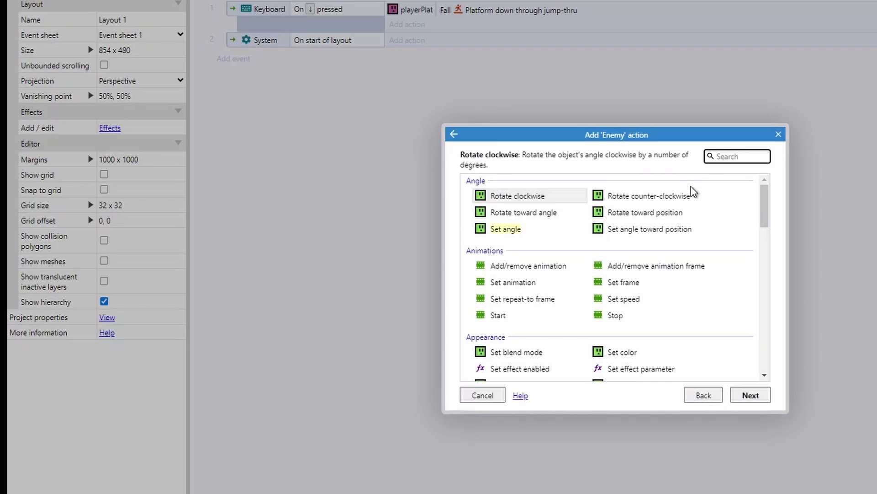
drag(762, 206, 763, 248)
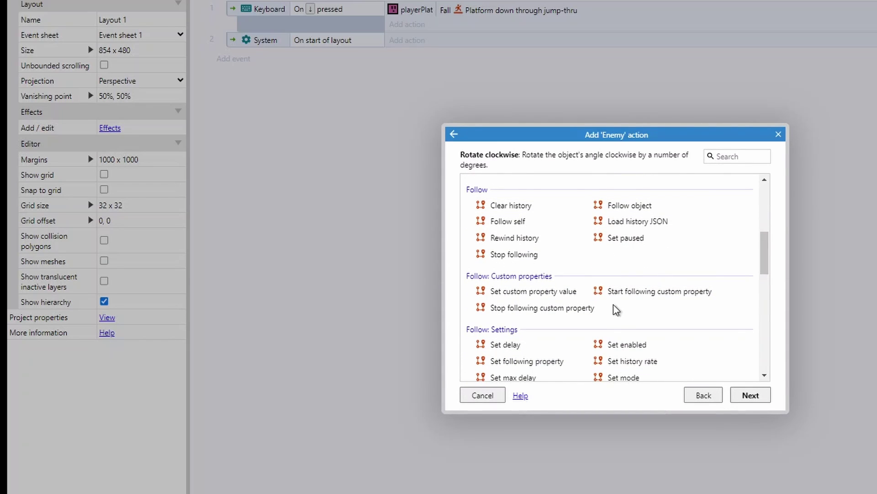
double_click(606, 208)
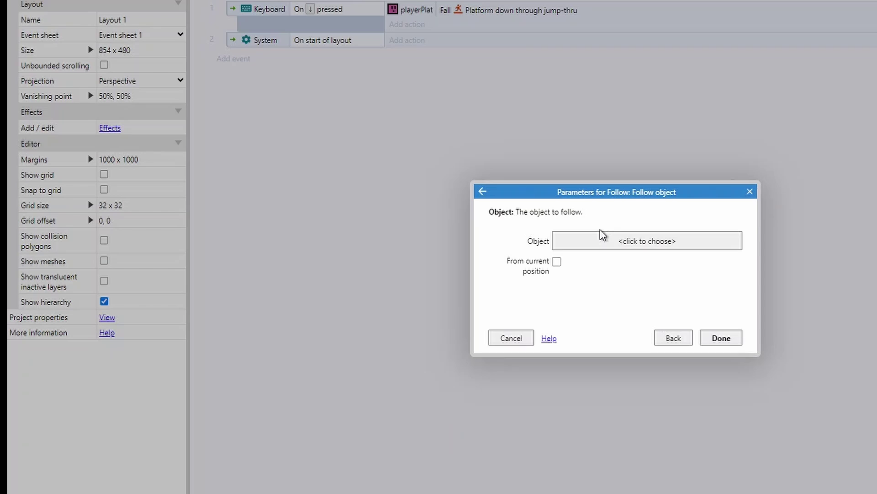
click(601, 241)
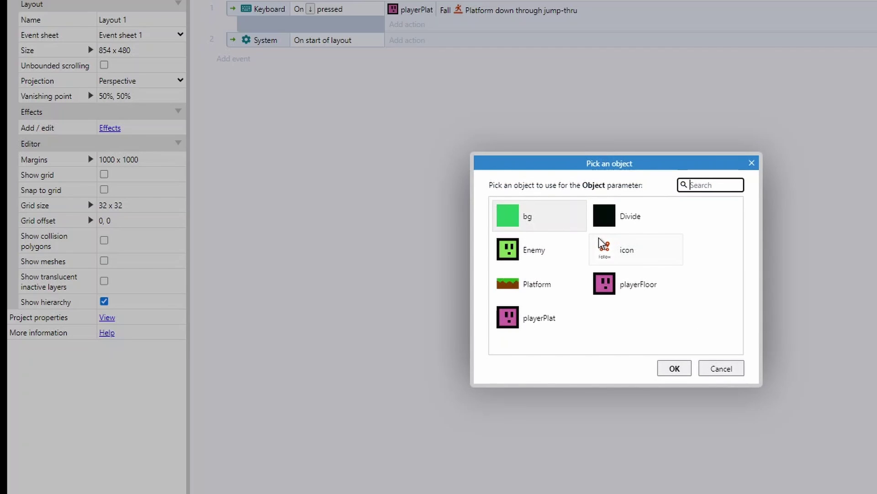
double_click(621, 282)
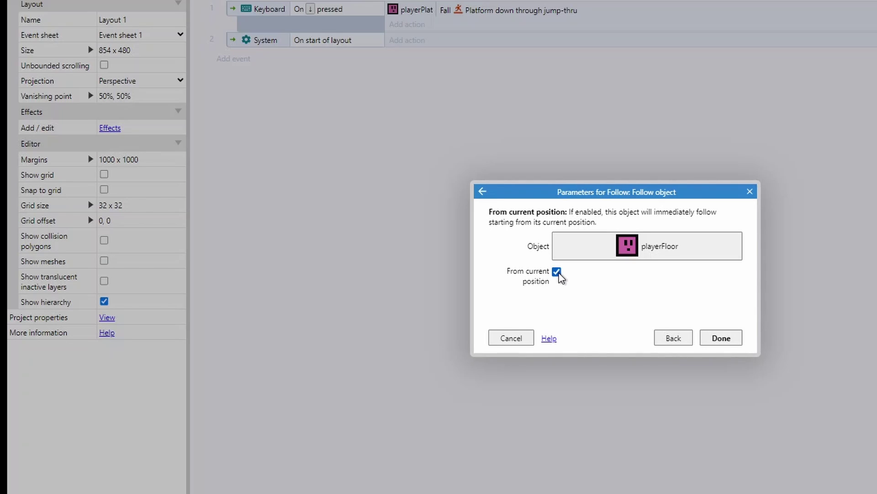
click(719, 338)
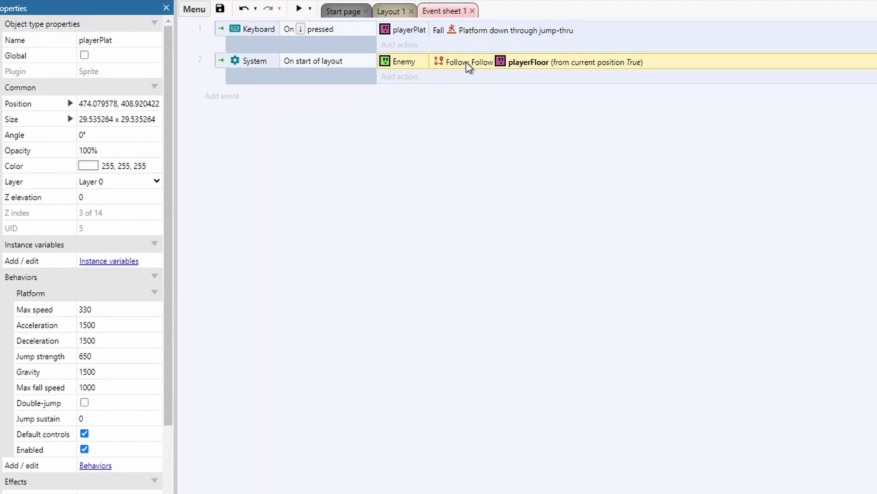
Make the Enemy follow playerPlat instead of playerFloor and move it onto the right-side ground.
double_click(471, 64)
click(622, 277)
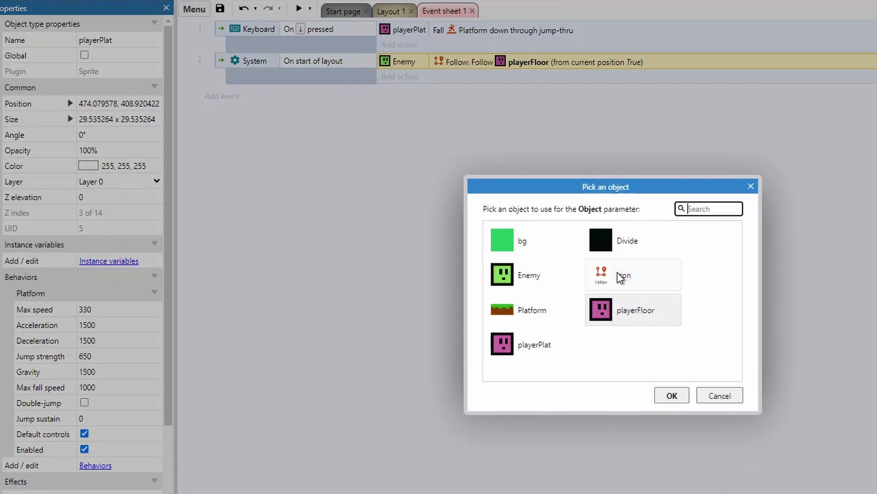
double_click(531, 353)
click(722, 365)
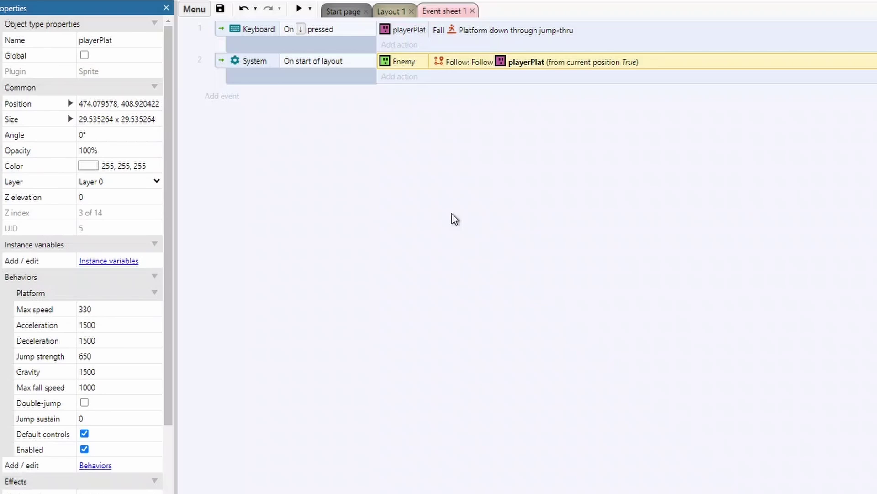
click(388, 11)
drag(471, 298, 699, 422)
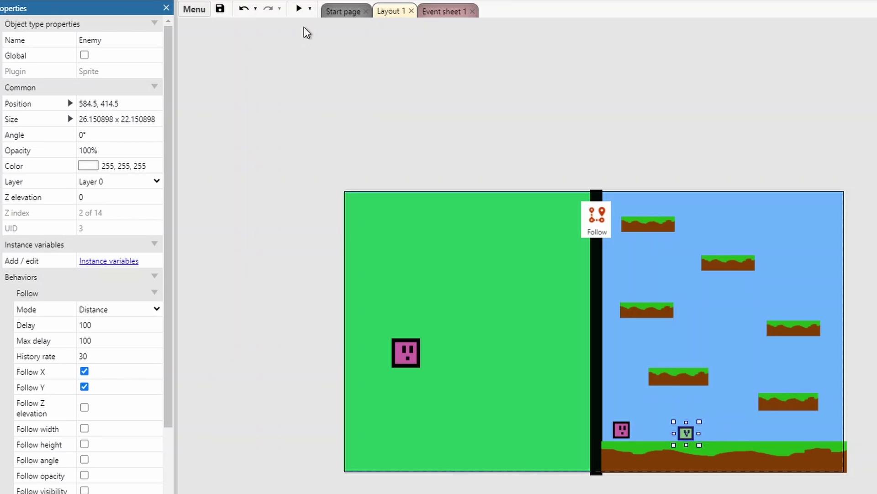
Preview the game and jump the player across the platforms while the Enemy trails it.
click(299, 9)
key(Up)
key(Right)
key(Up)
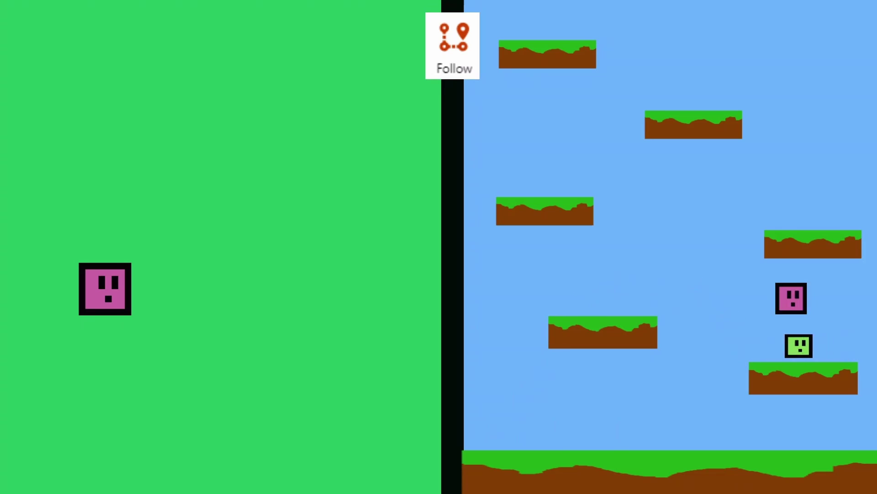
key(Left)
key(Up)
key(Right)
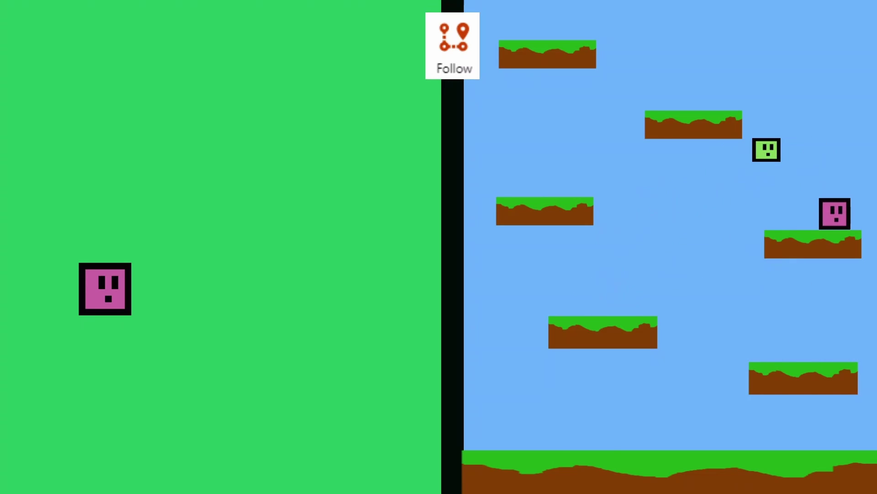
key(Up)
key(Left)
key(Left)
key(Left)
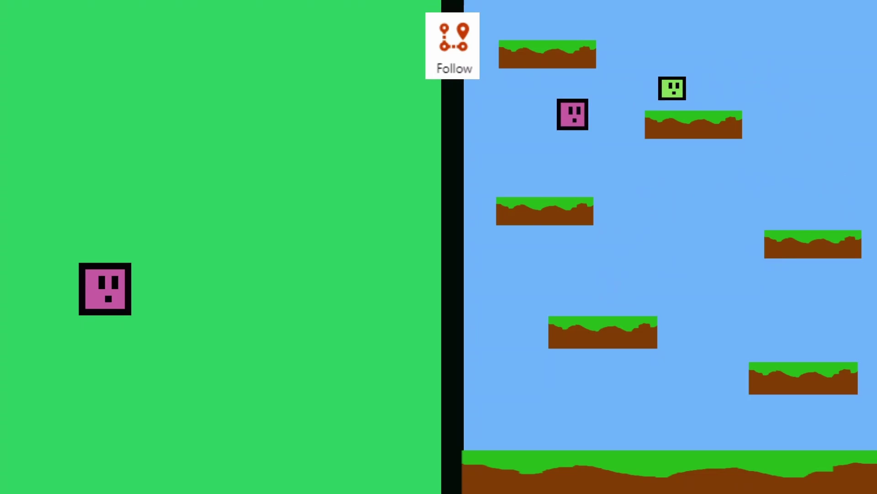
key(Right)
key(Up)
key(Left)
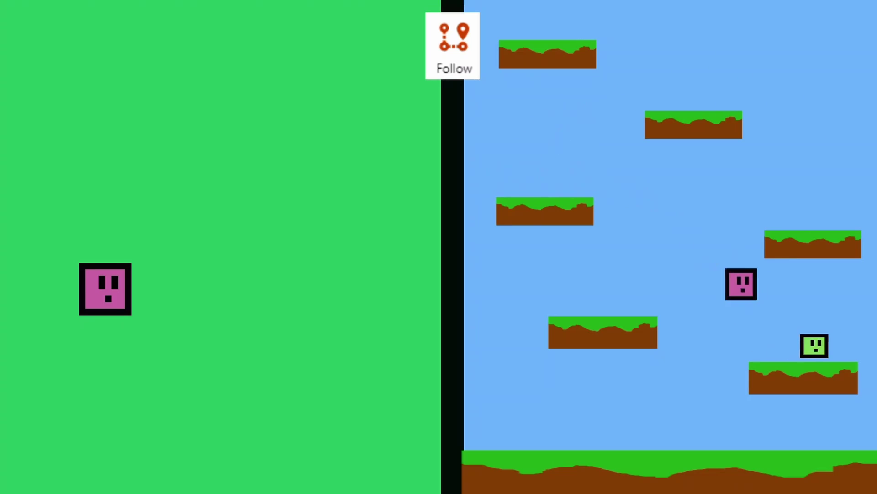
key(Right)
key(Up)
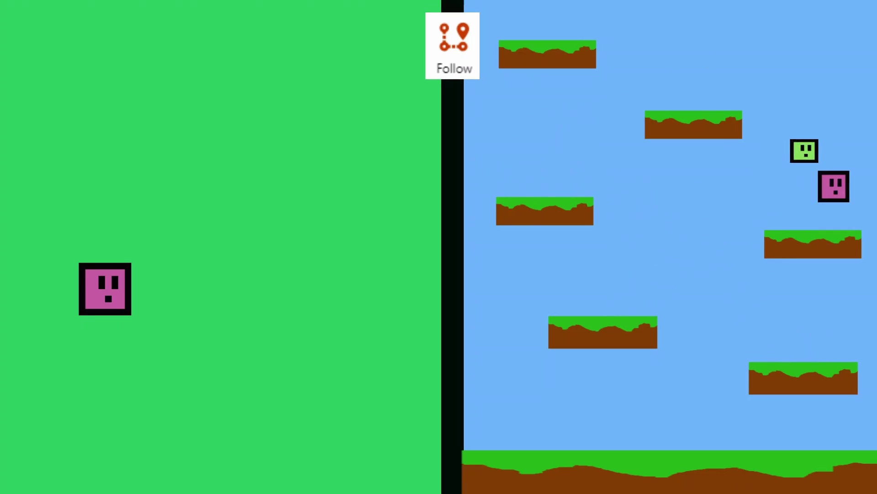
key(Up)
key(Left)
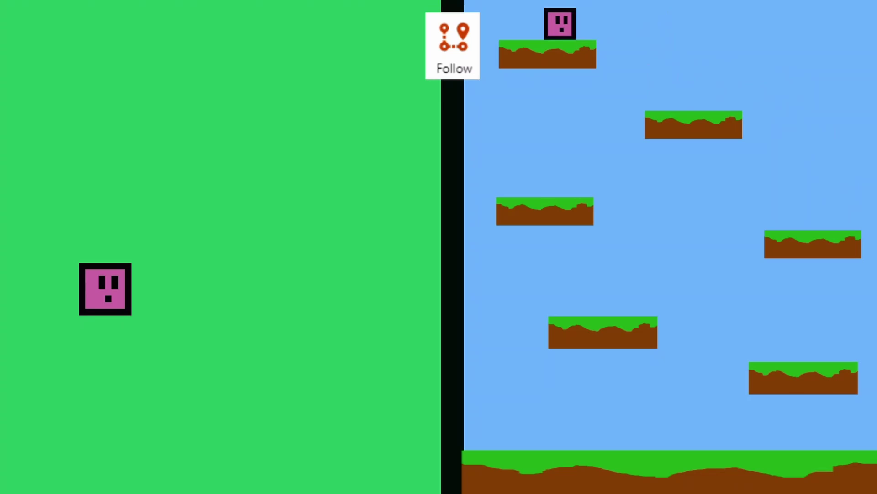
key(Right)
key(Left)
key(Right)
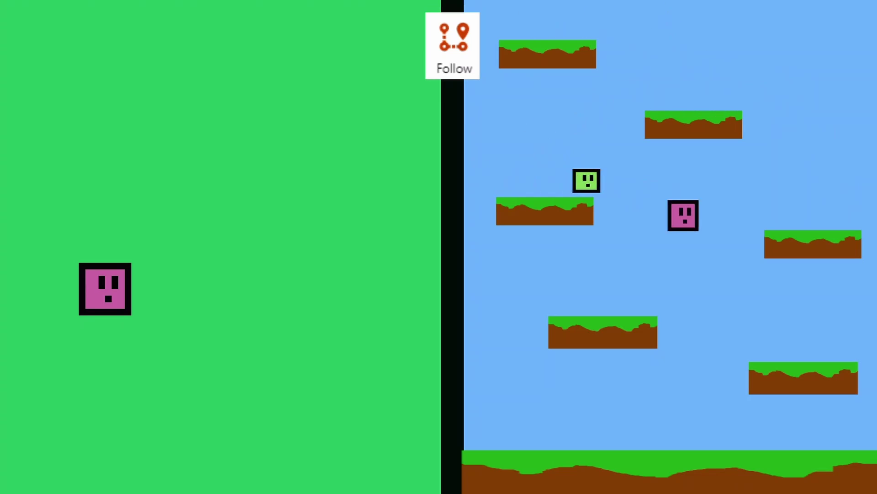
key(Up)
key(Left)
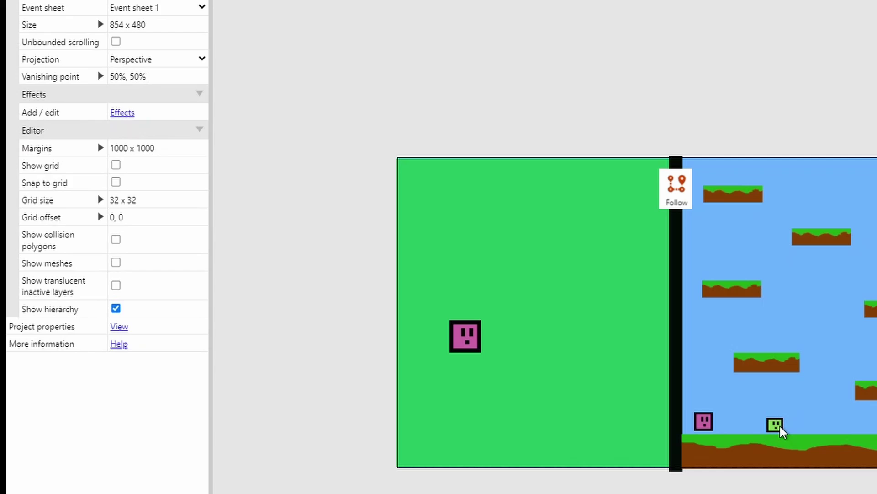
Switch the Enemy's Follow mode to Time with a Delay of 1, then preview the game.
click(780, 426)
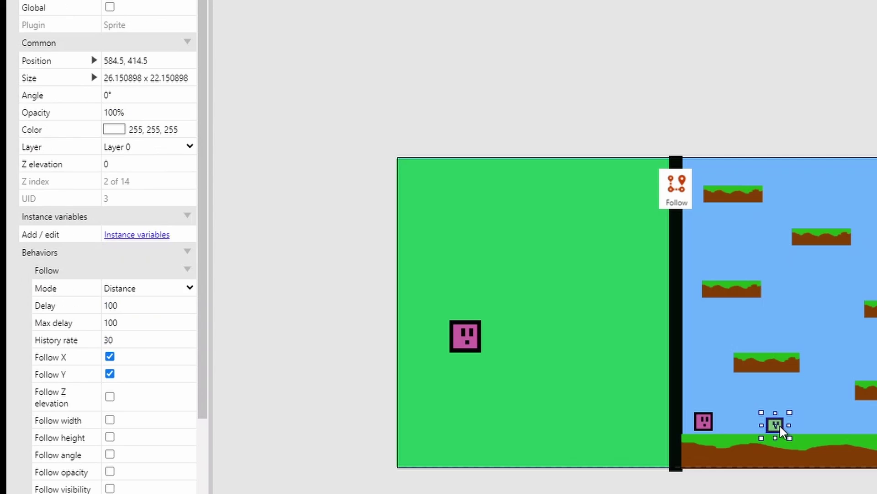
click(124, 294)
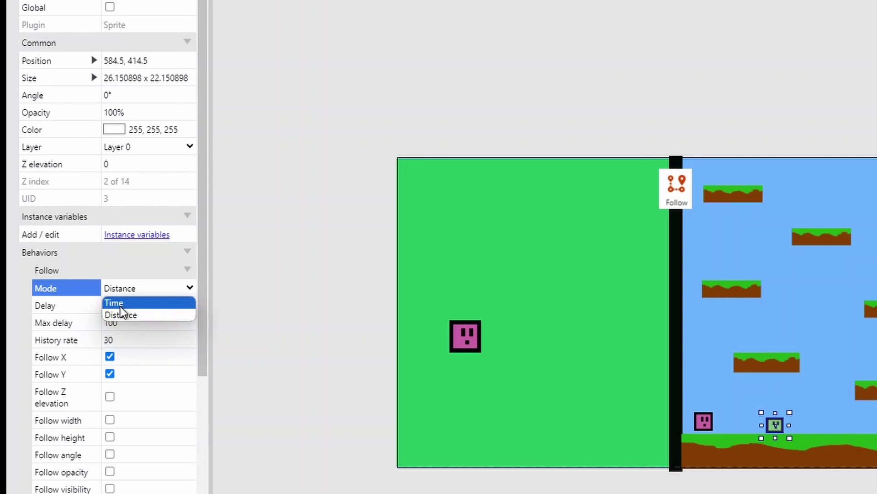
click(121, 302)
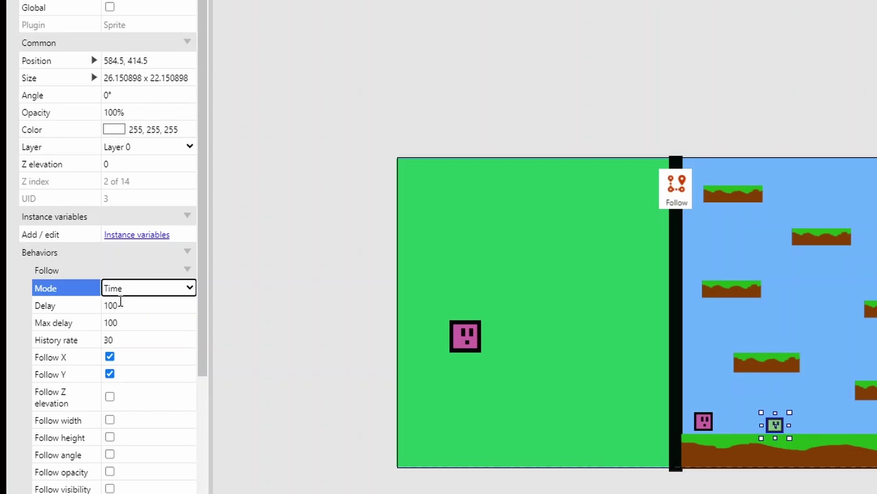
click(120, 307)
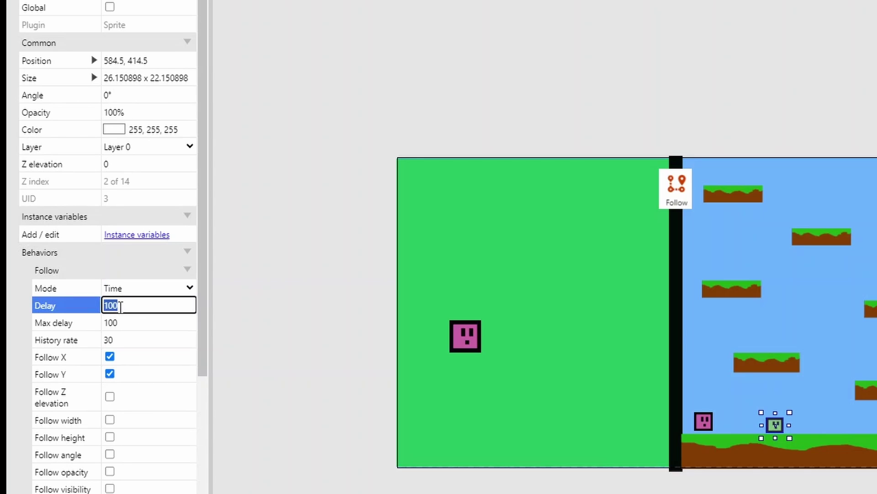
key(Tab)
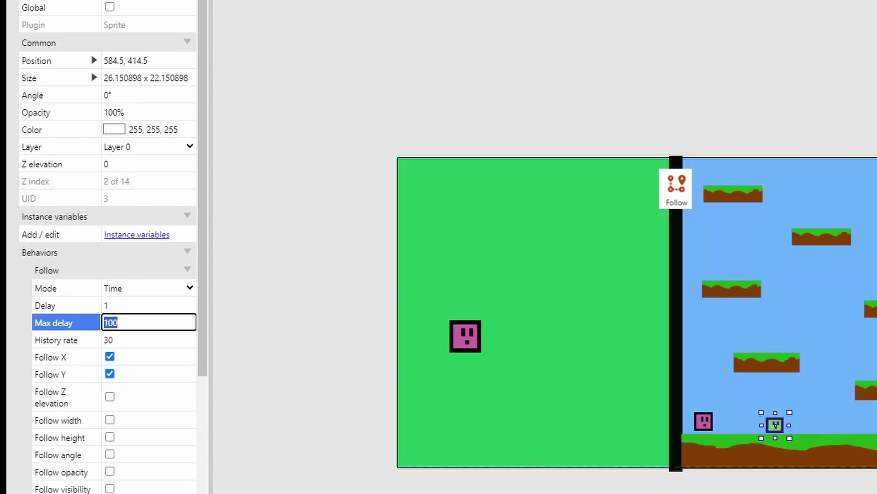
key(F5)
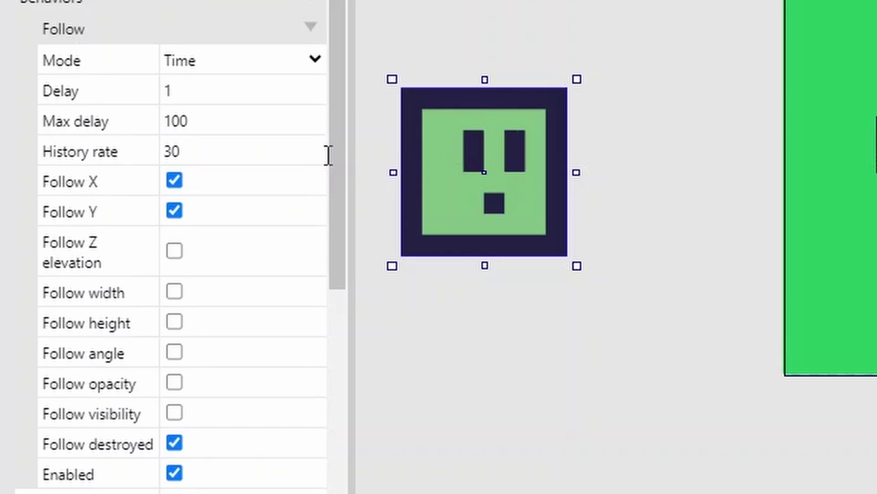
click(256, 123)
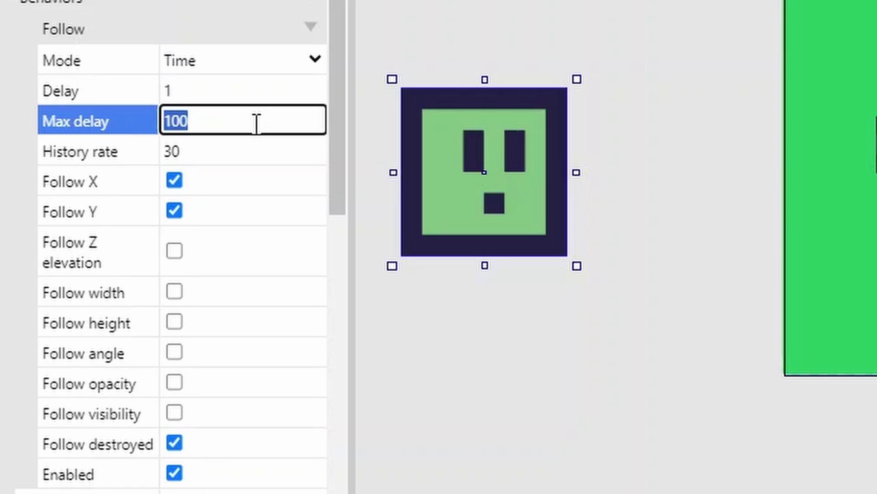
click(248, 146)
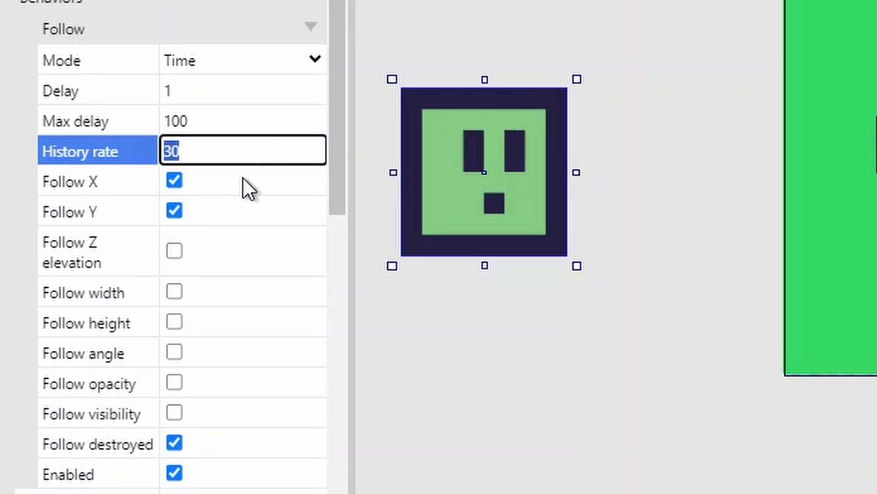
click(90, 188)
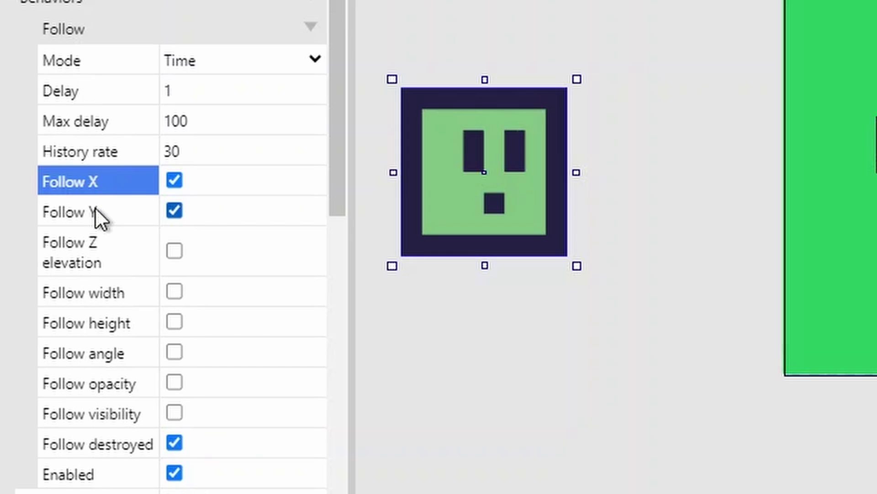
click(102, 256)
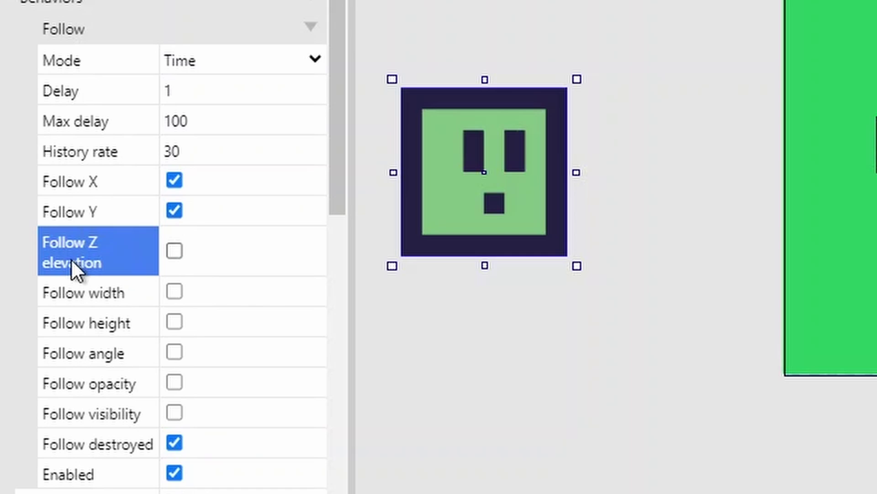
Go through the Follow width, height, angle, opacity, visibility, destroyed and Enabled properties.
click(90, 292)
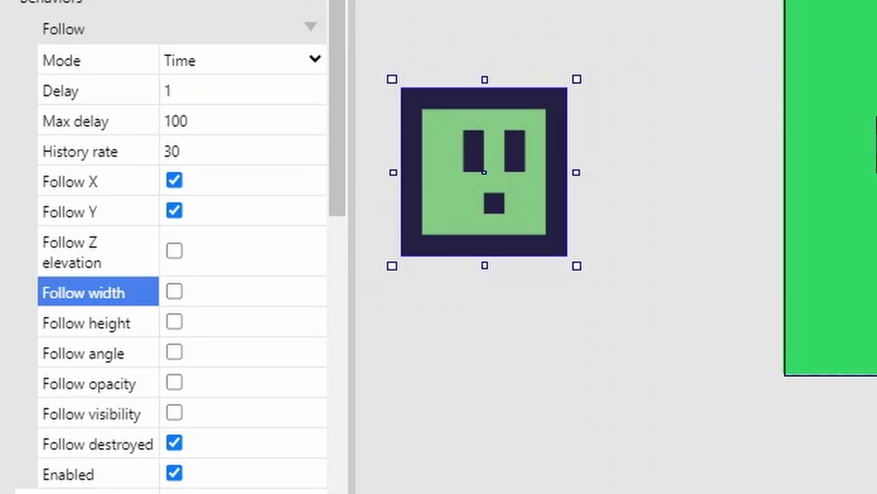
click(125, 325)
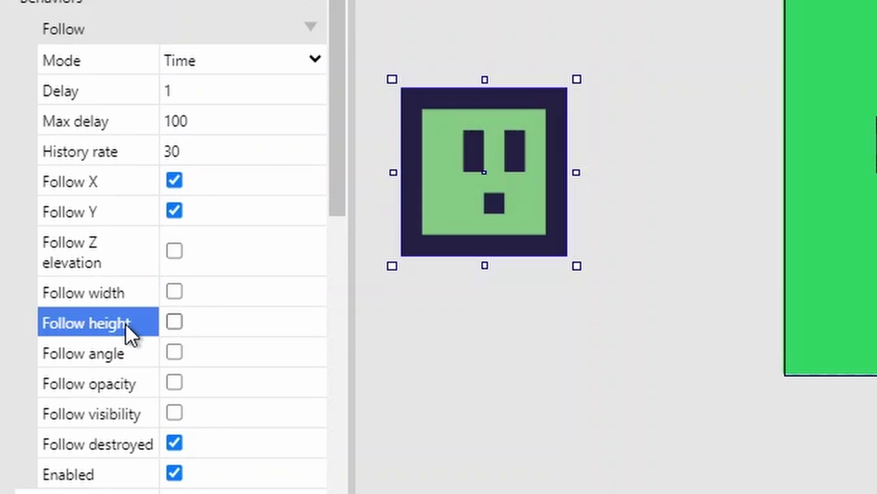
click(116, 354)
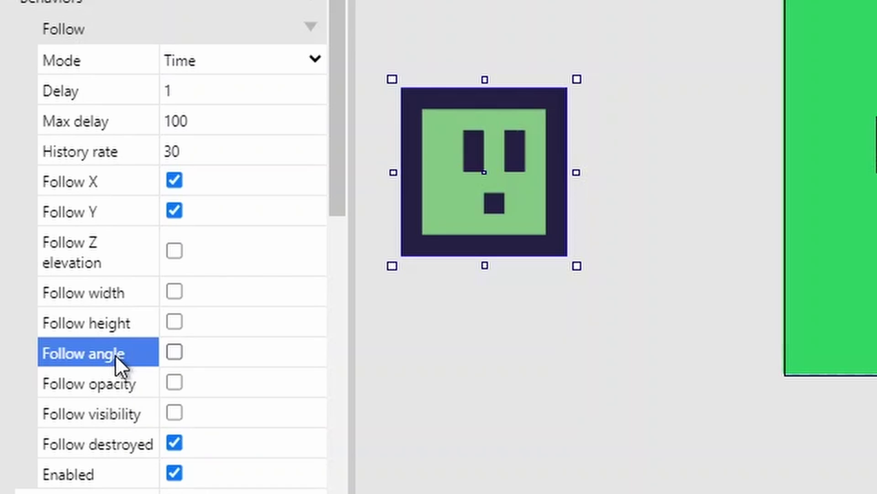
click(113, 376)
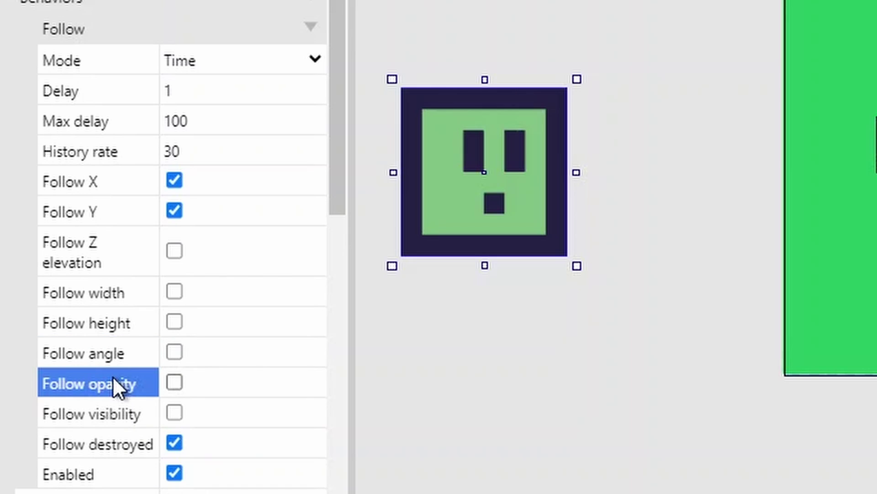
click(112, 404)
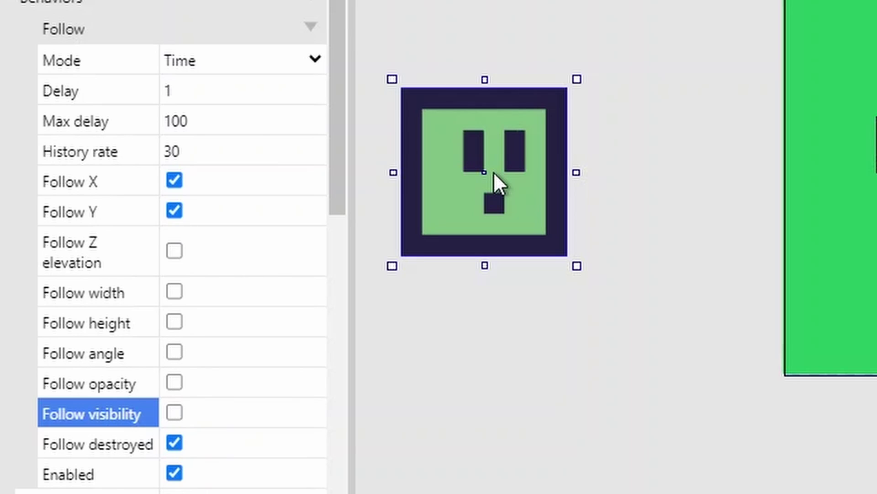
click(127, 448)
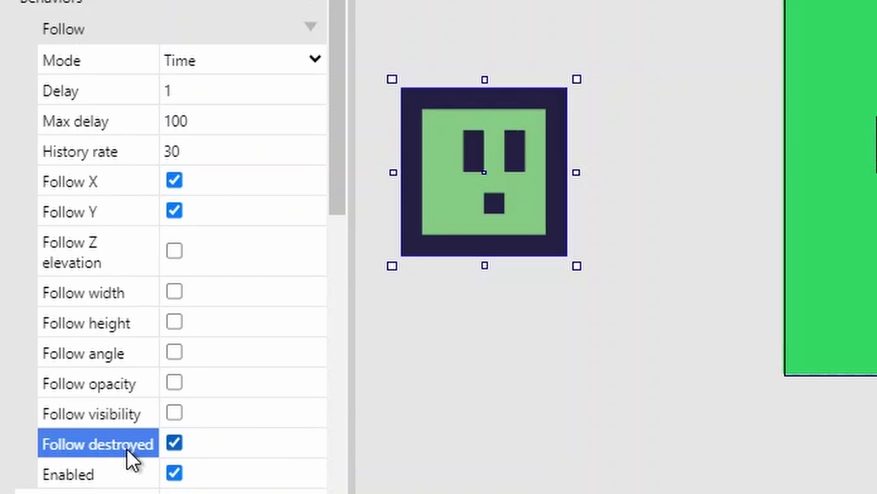
click(120, 464)
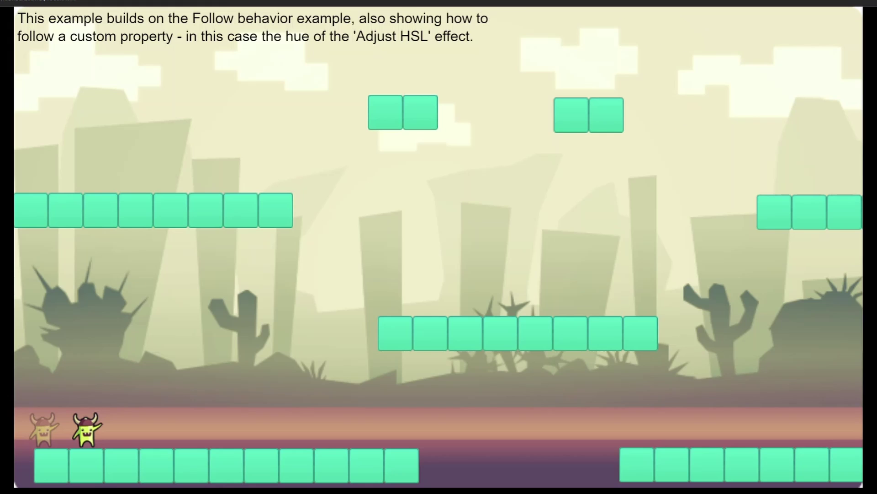
Run and jump the player around the level, ending on the middle platform as the hue-shifting follower catches up.
key(Right)
key(Up)
key(Left)
key(Up)
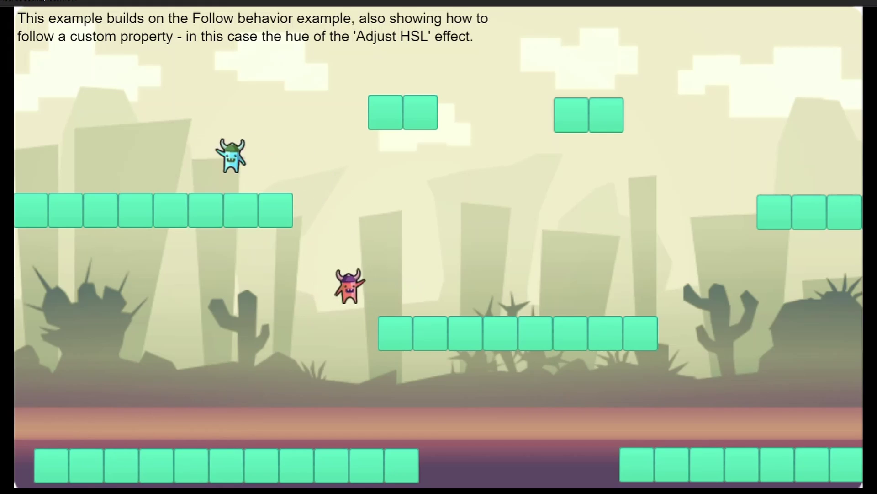
key(Right)
key(Up)
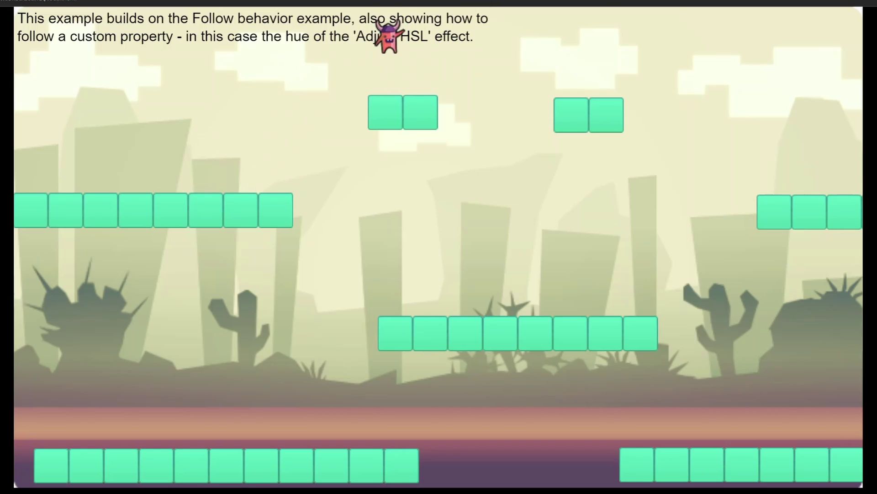
key(Right)
key(Left)
key(Up)
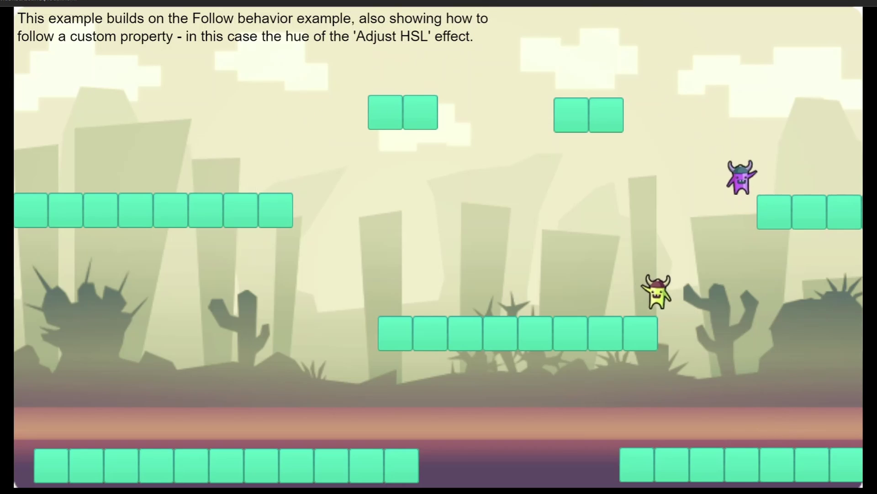
key(Left)
key(Right)
key(Left)
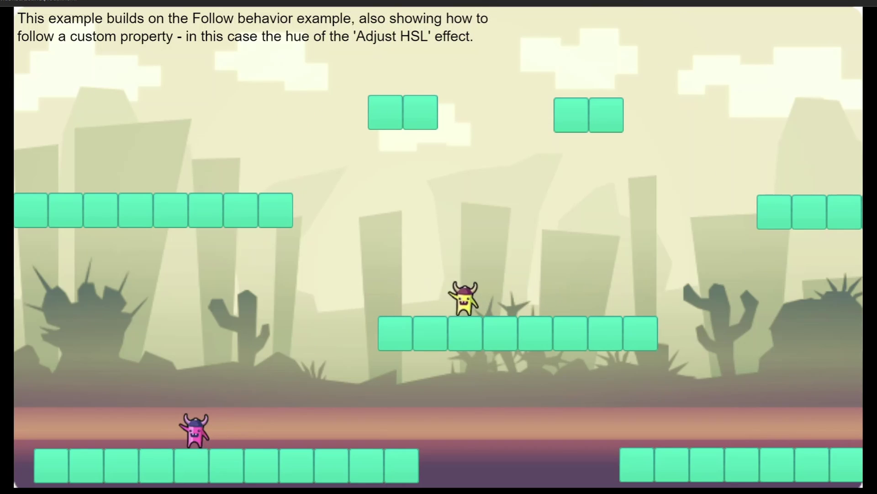
key(Up)
key(Right)
key(Left)
key(Up)
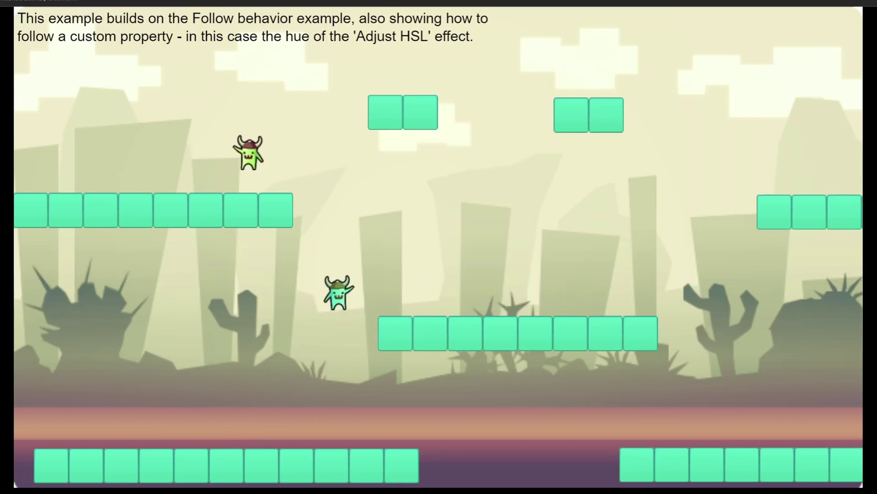
key(Right)
key(Up)
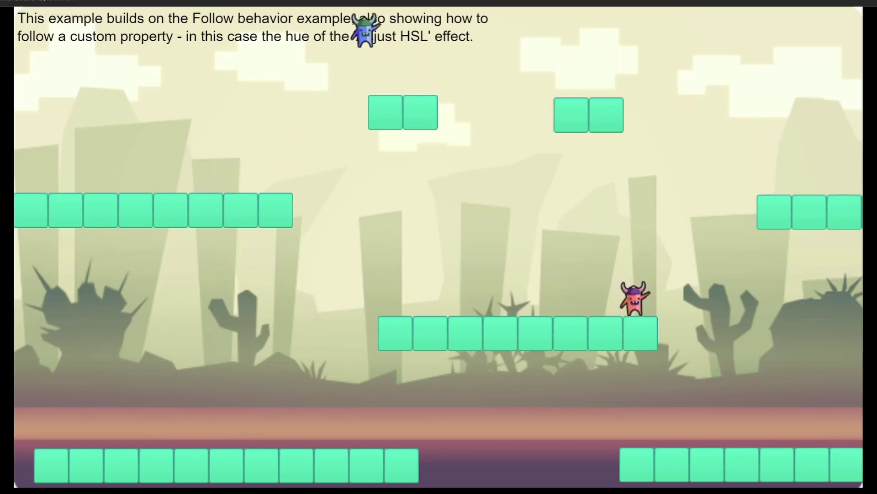
key(Up)
key(Left)
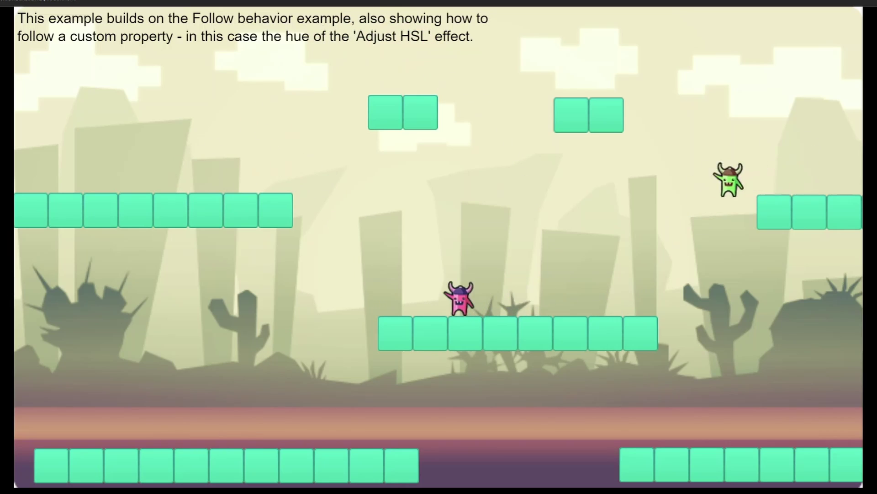
key(Left)
key(Right)
key(Left)
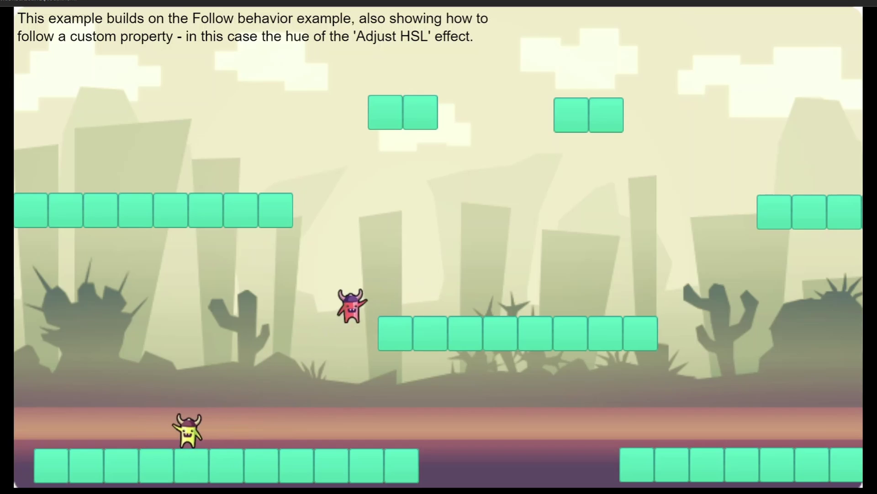
key(Right)
key(Up)
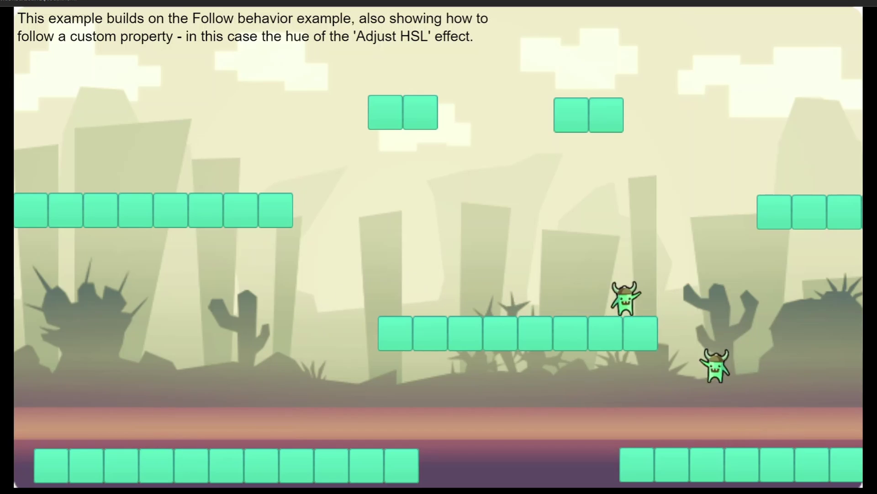
key(Left)
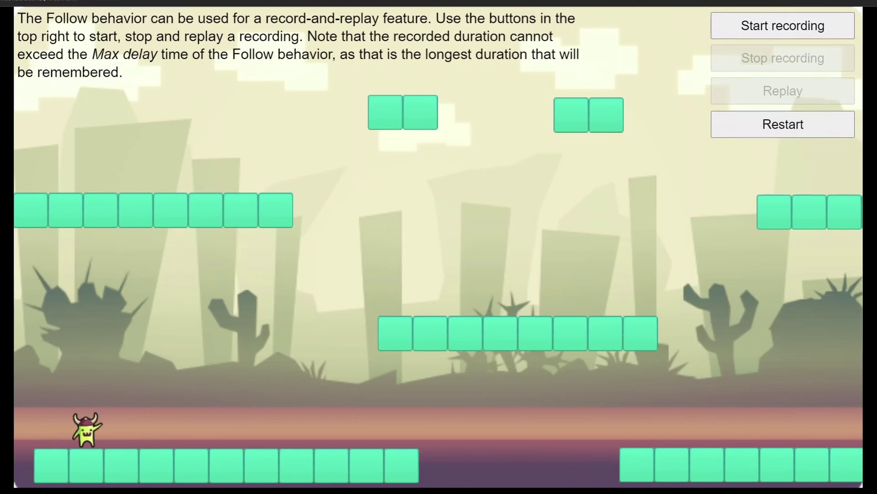
Record the player running and jumping across the platforms.
click(801, 27)
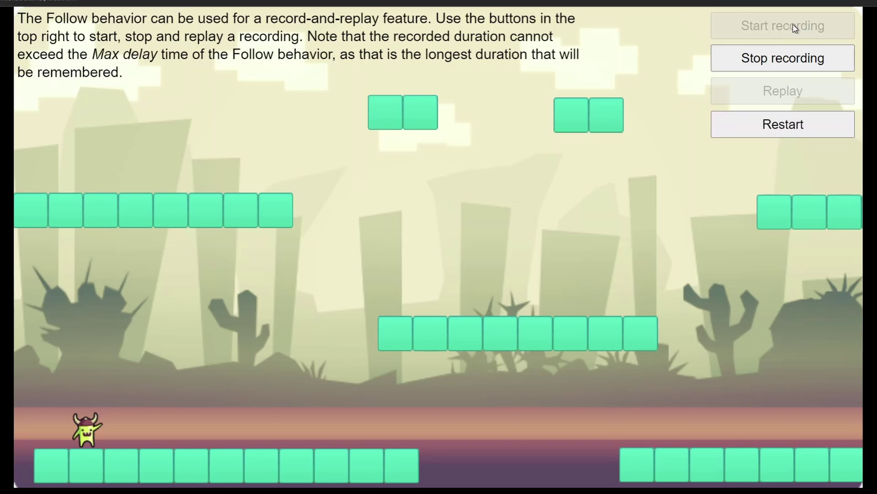
key(Right)
key(Up)
key(Left)
key(Up)
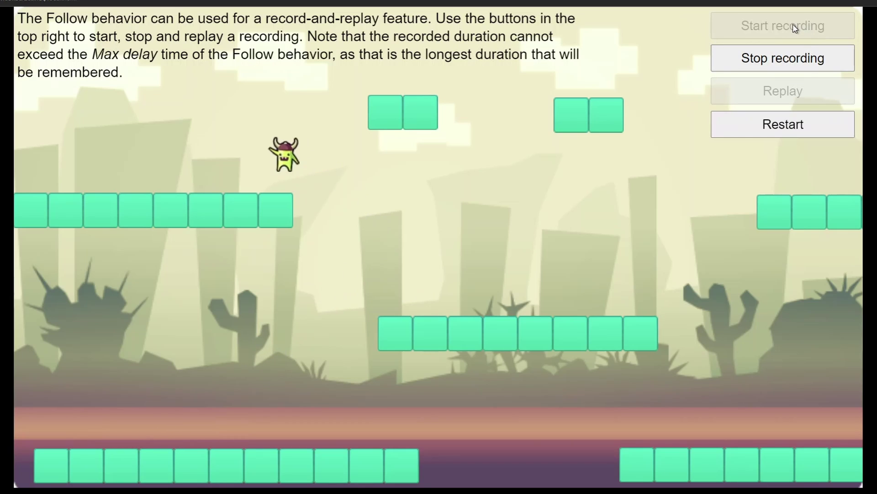
key(Right)
key(Up)
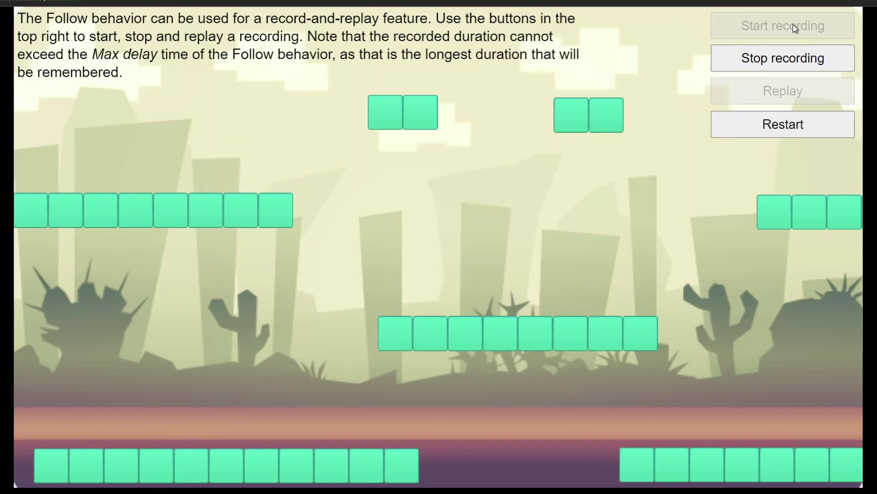
key(Right)
key(Left)
key(Up)
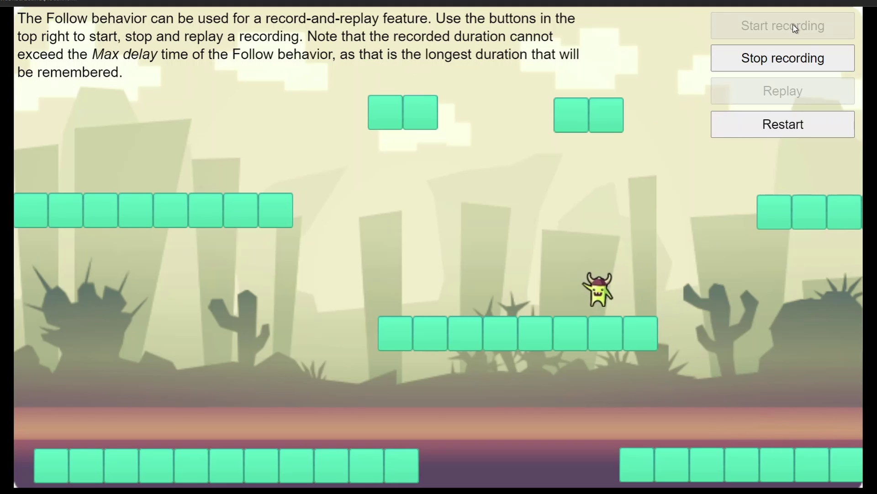
key(Left)
key(Right)
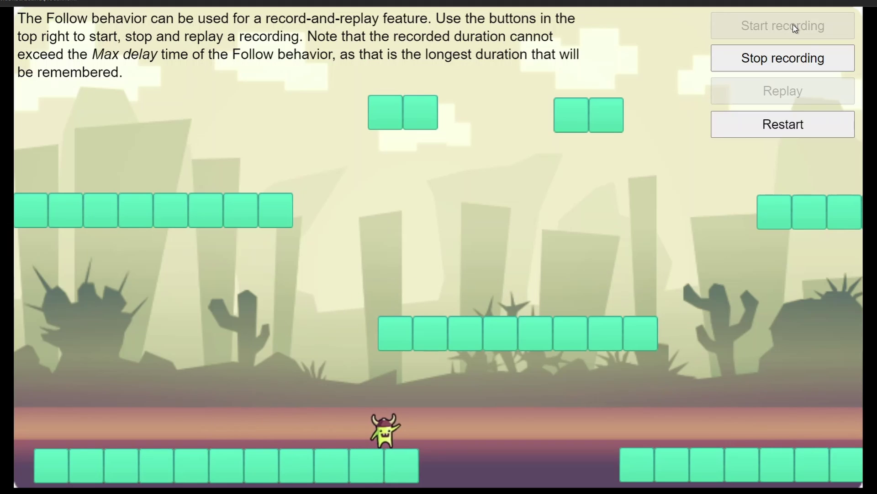
key(Right)
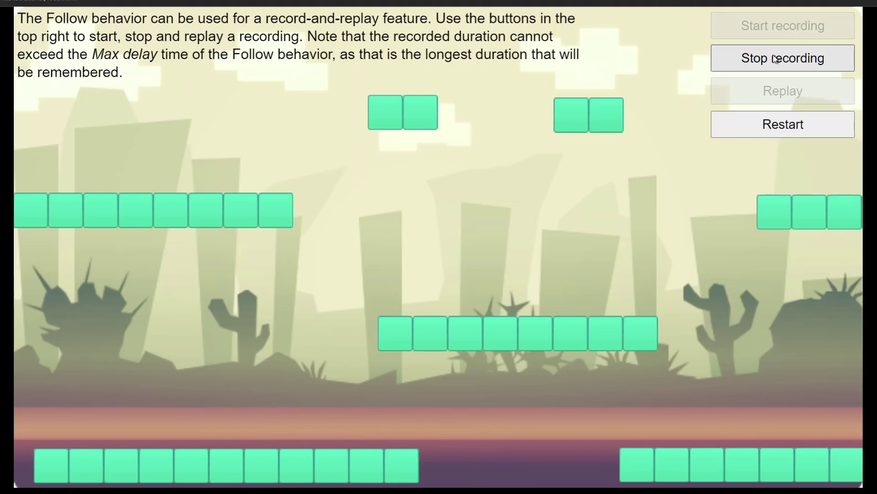
Stop the recording, replay the recorded run, then restart the example.
click(775, 60)
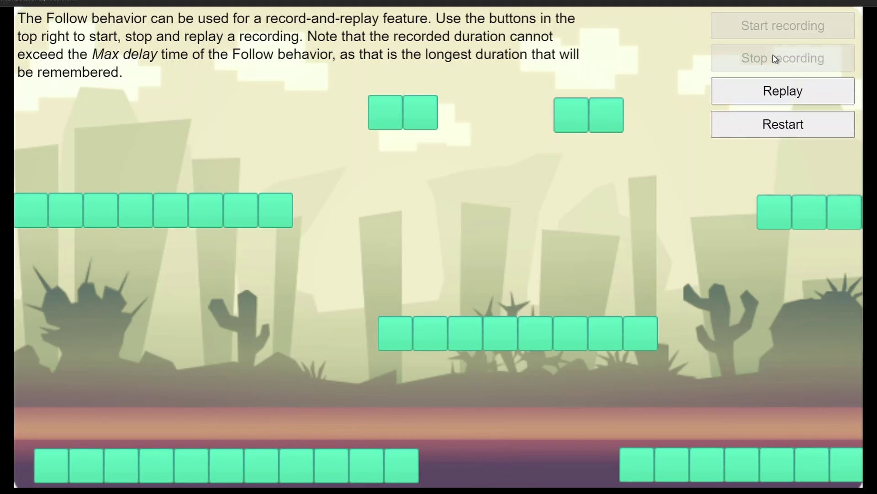
click(765, 94)
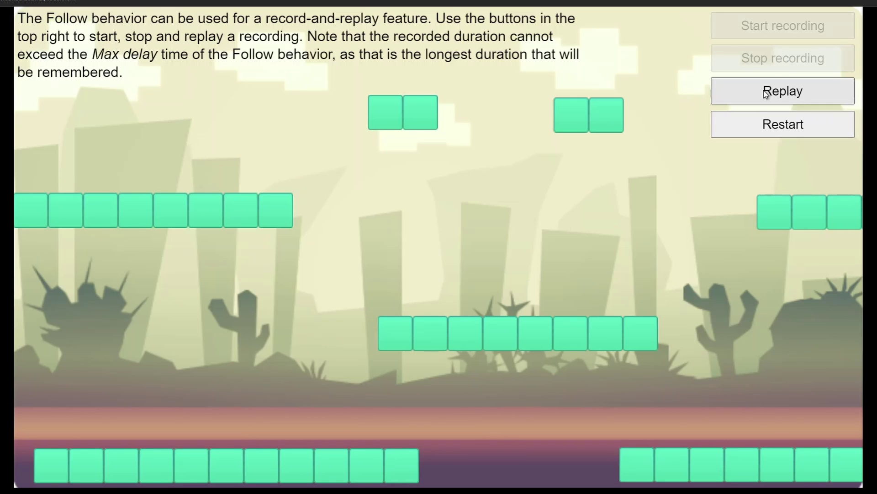
click(763, 124)
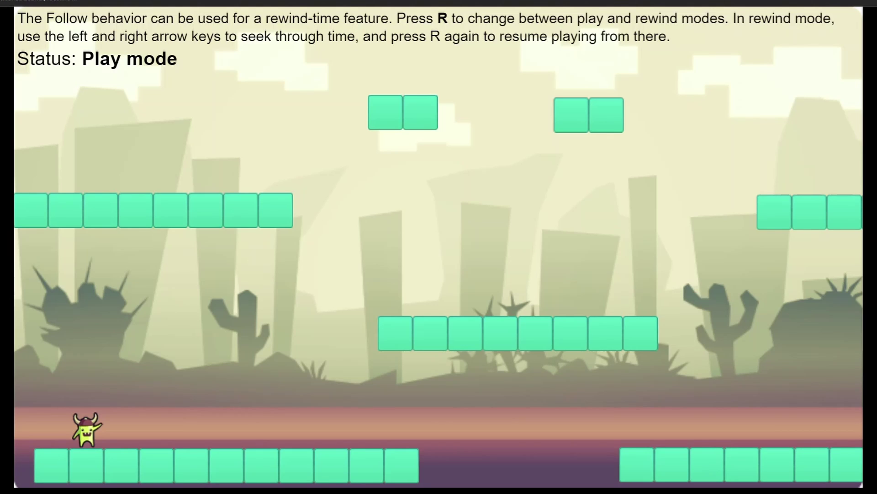
Run and jump the character around the platforms to build up a movement history.
key(Right)
key(Up)
key(Up)
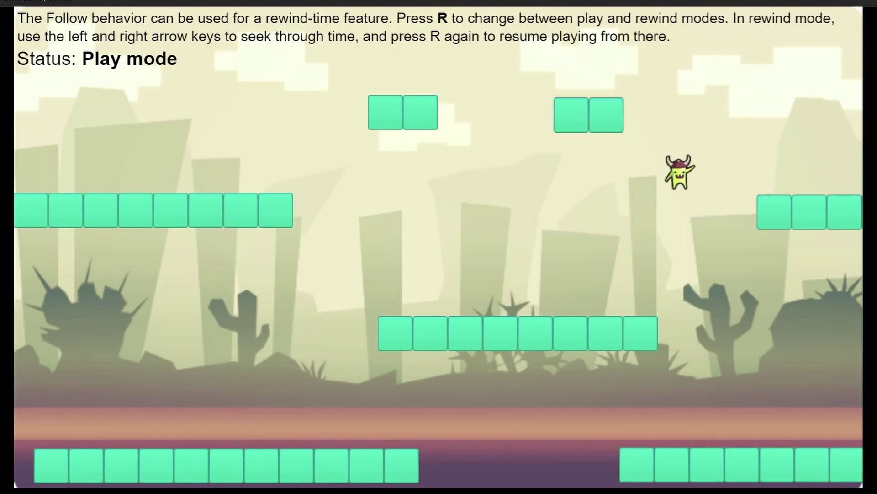
key(Left)
key(Up)
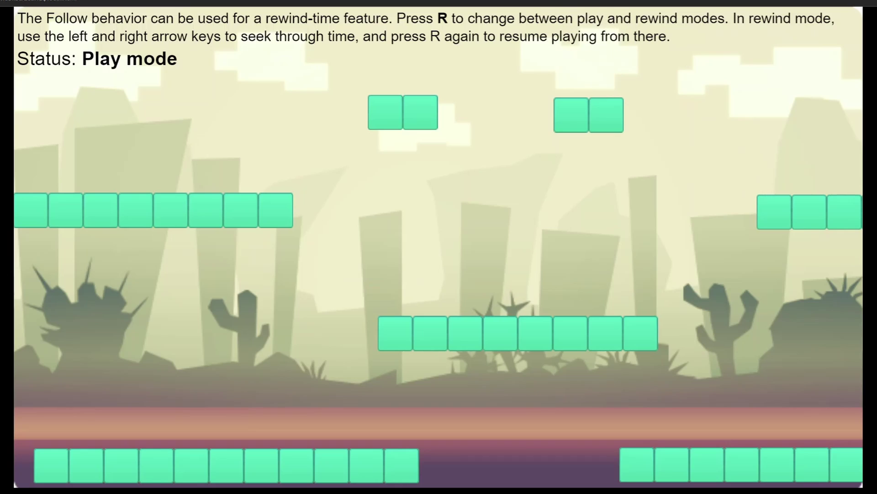
key(Right)
key(Right)
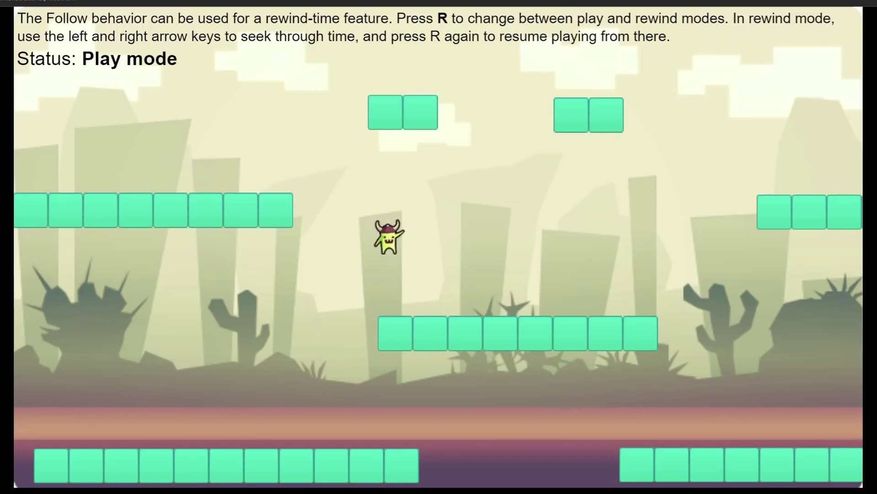
key(Up)
key(Left)
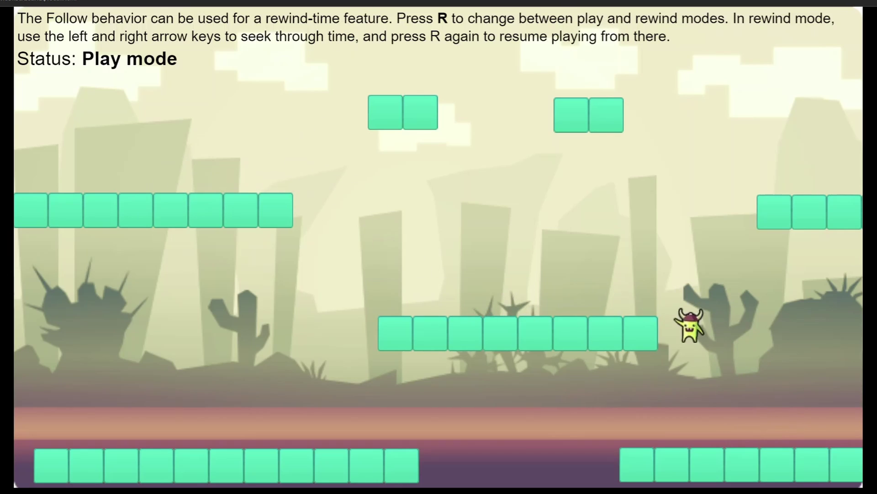
key(Up)
key(Up)
key(Right)
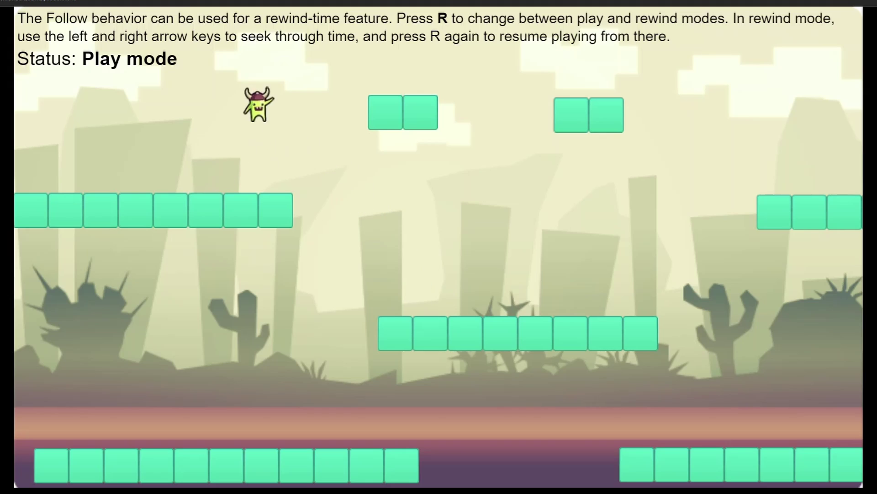
key(Left)
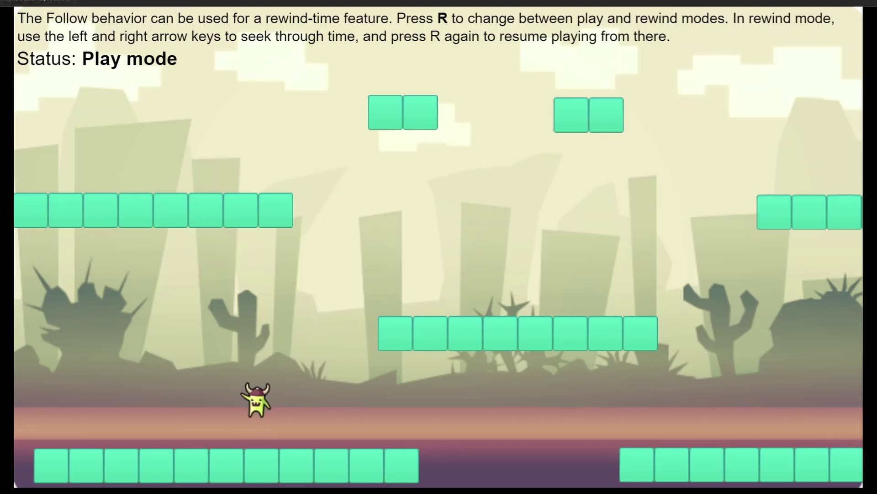
key(Right)
Switch to rewind mode with R and seek back to about 4.6 seconds.
key(r)
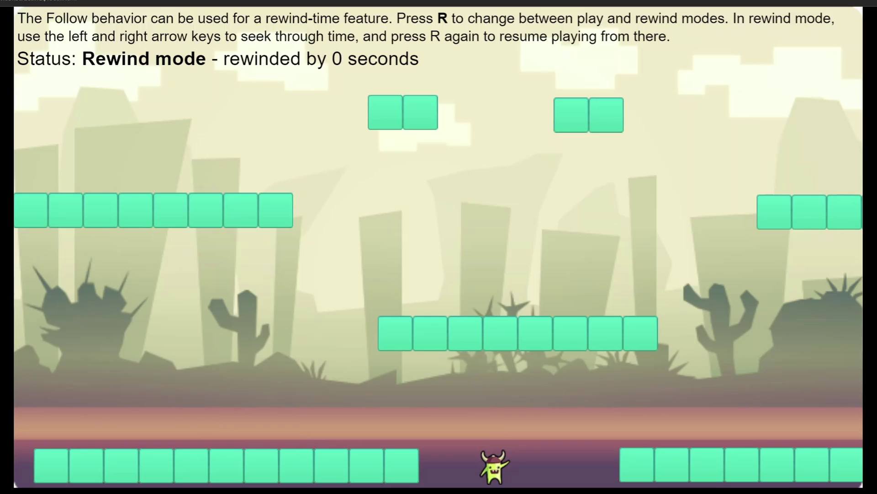
key(Left)
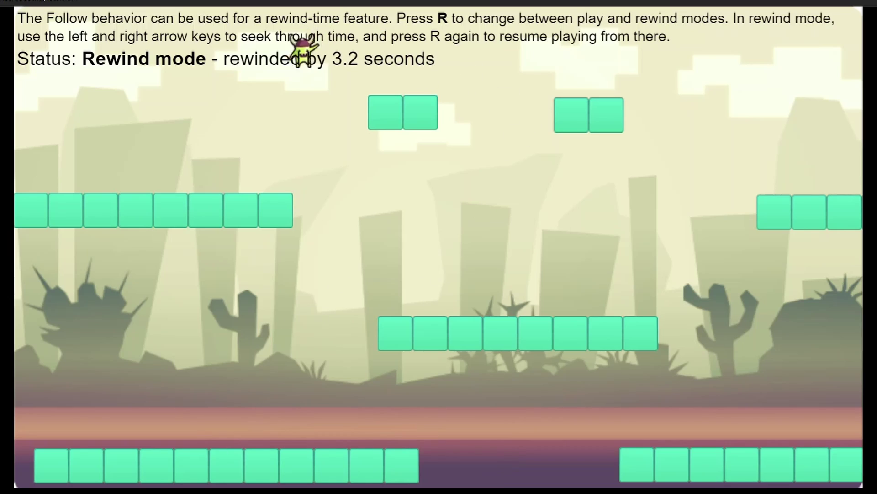
key(Left)
key(Right)
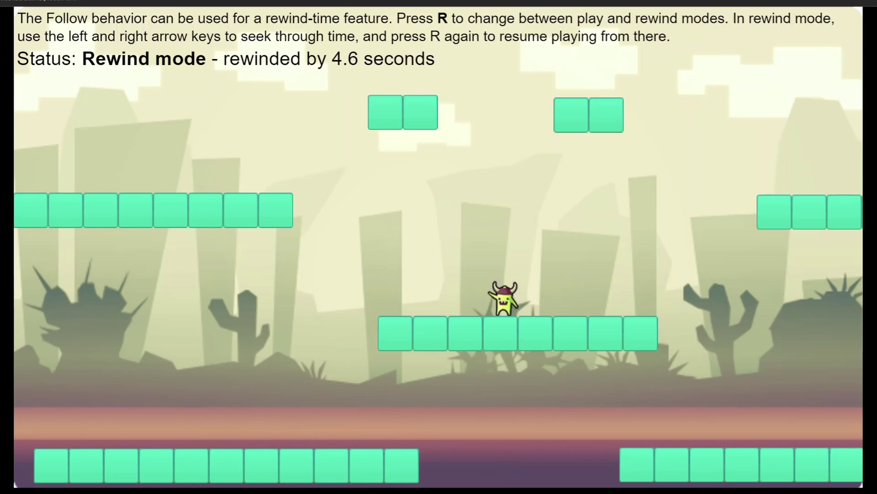
Resume play mode with R and run the character around the platforms again.
key(r)
key(Left)
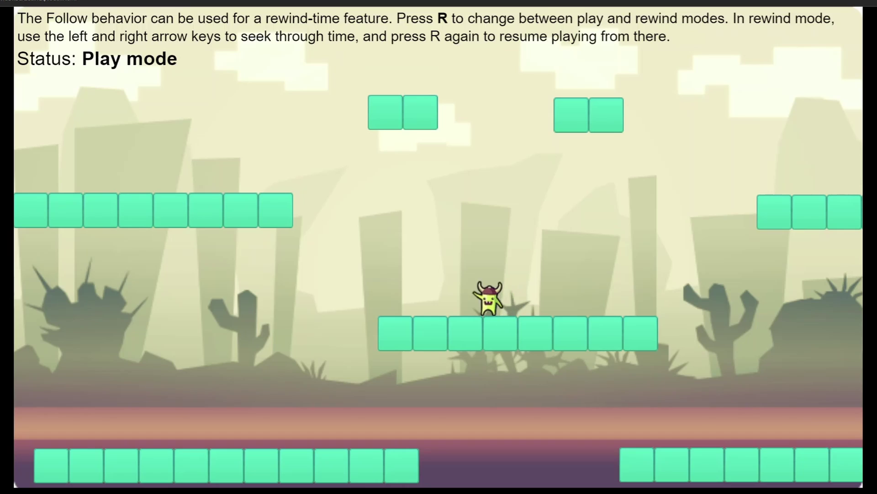
key(Right)
key(Up)
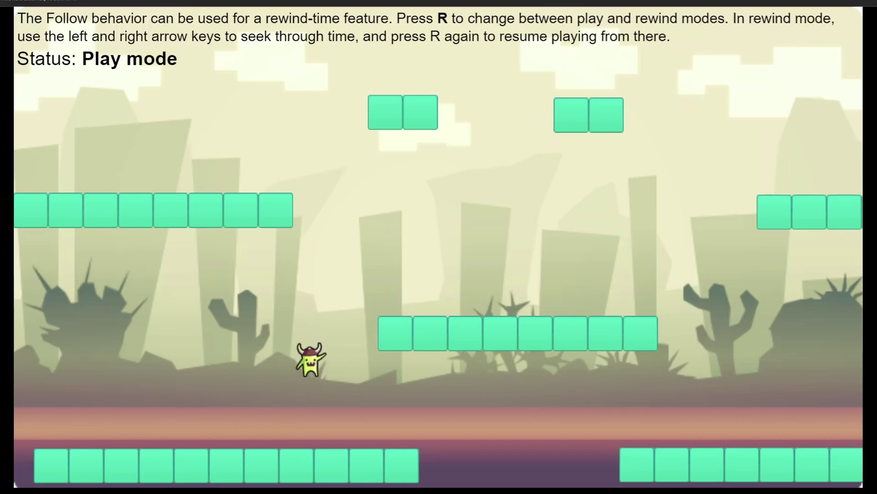
key(Left)
key(Up)
key(Left)
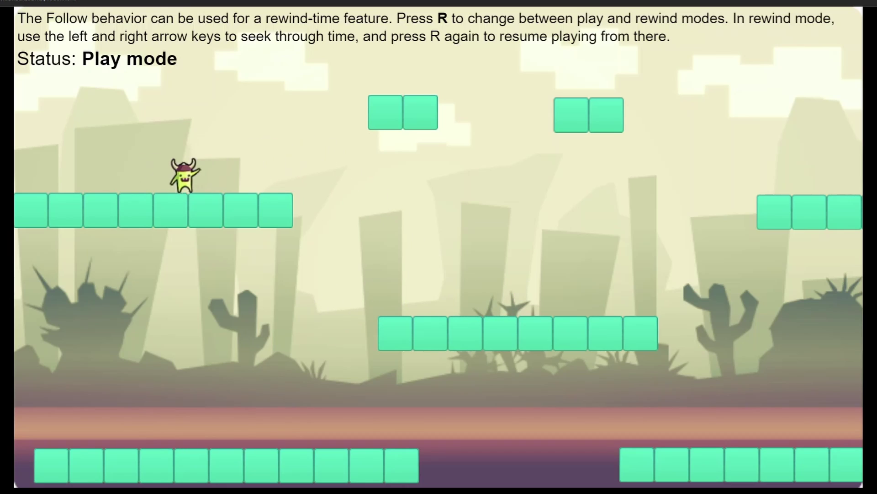
key(Up)
key(Right)
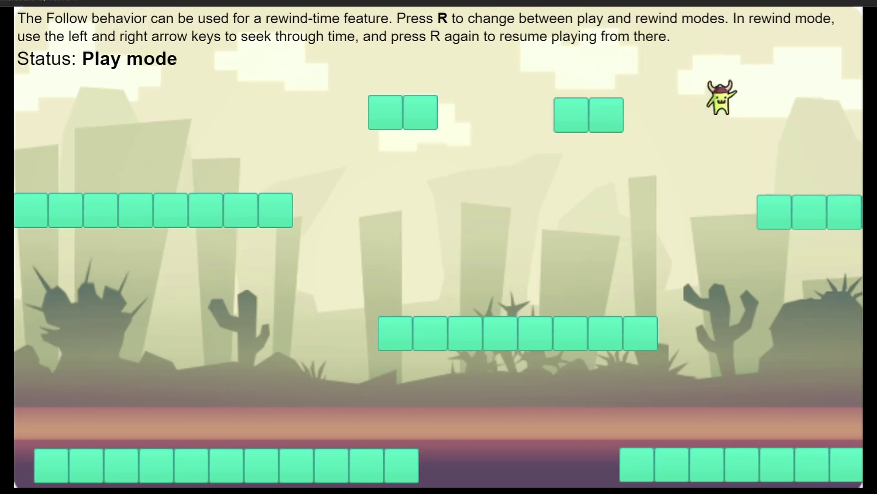
key(Left)
key(Right)
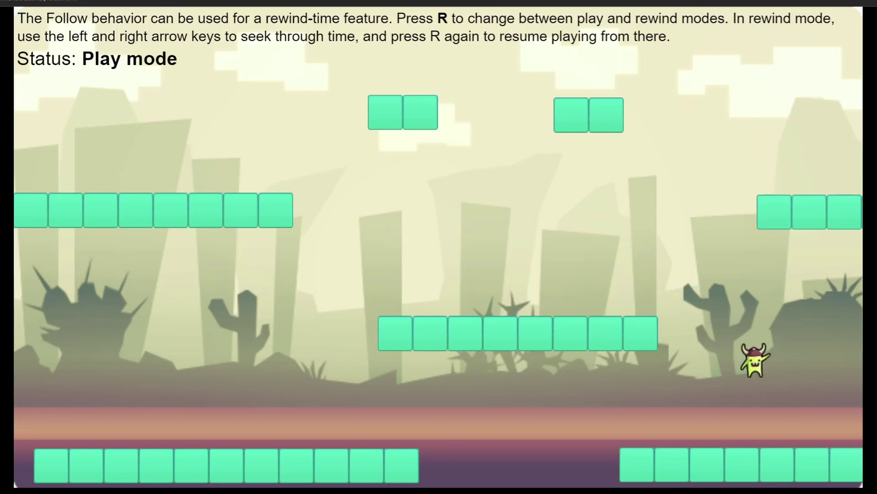
key(Left)
Rewind again with R, seeking back about 8.9 seconds along the earlier path.
key(r)
key(Left)
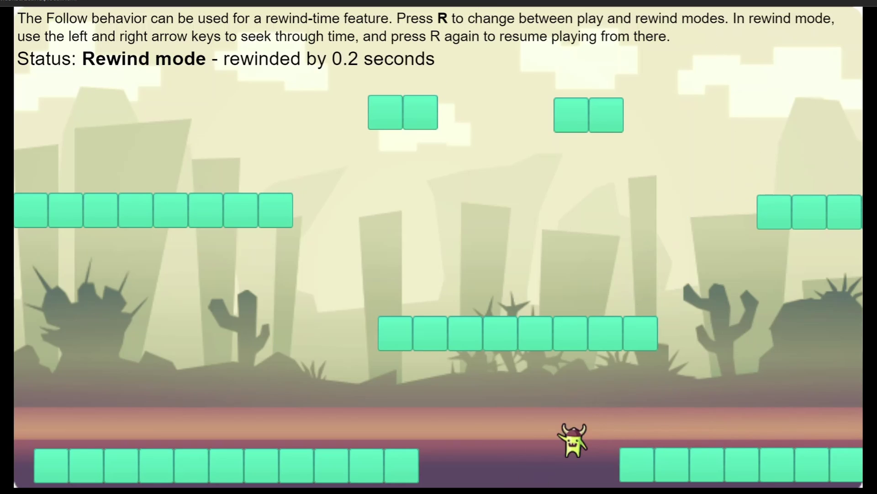
key(Left)
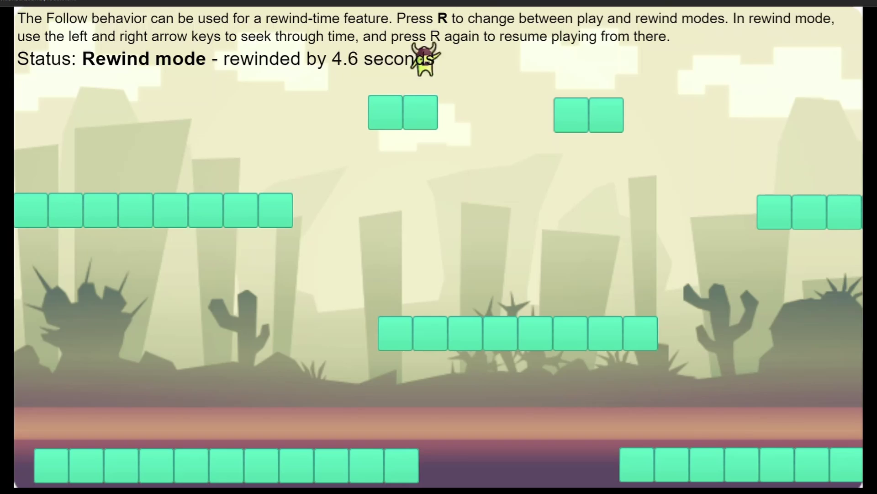
key(Left)
key(Left)
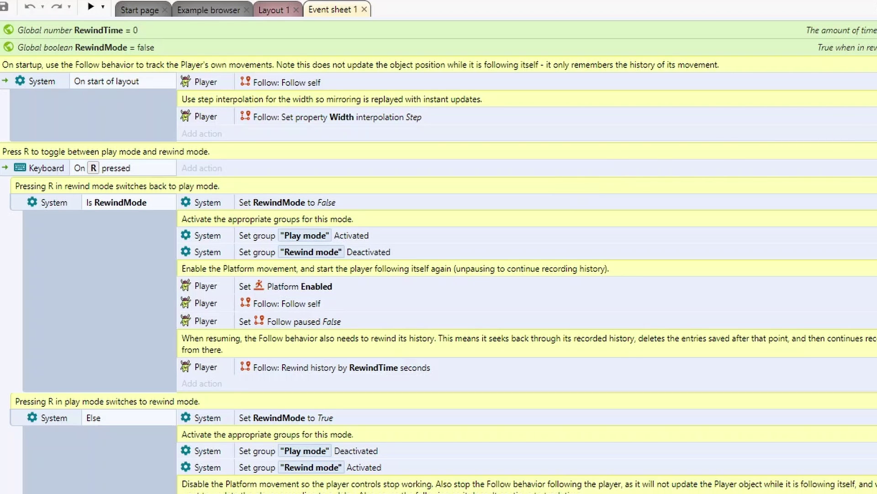
Scroll through Event sheet 1's On R pressed event and the play and rewind mode groups.
scroll(438, 255, down, 10)
scroll(438, 255, up, 5)
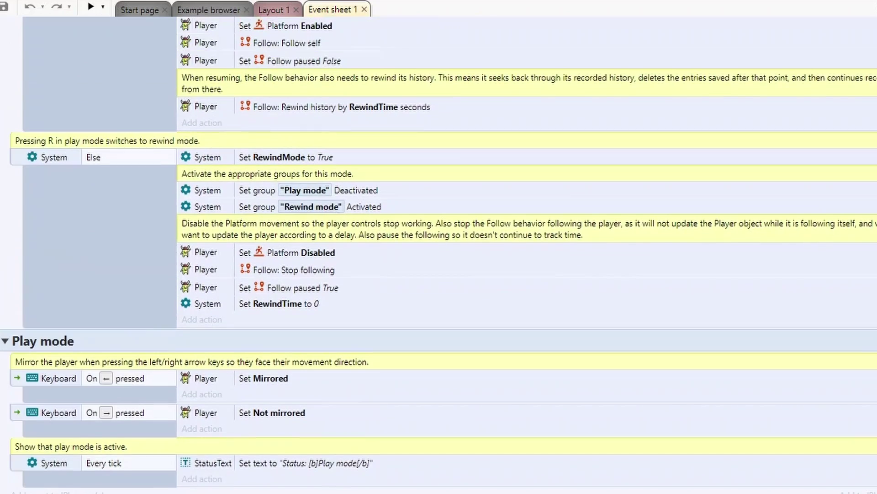
scroll(439, 255, up, 3)
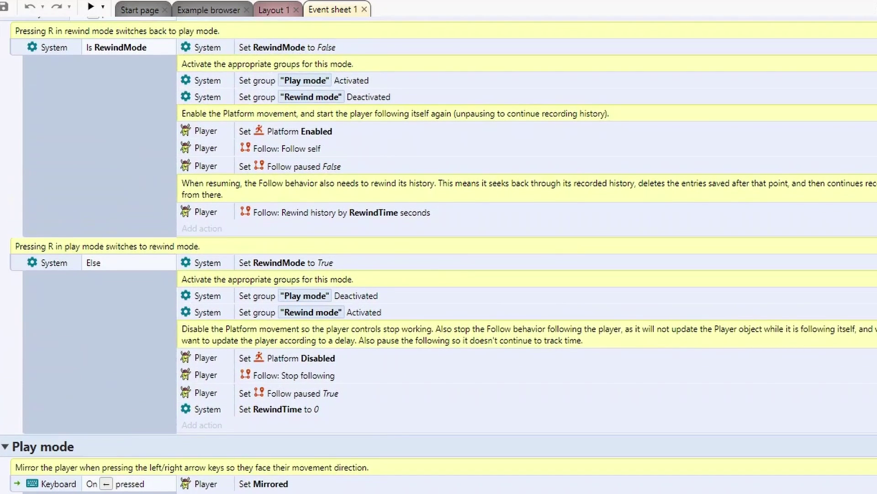
scroll(438, 255, up, 4)
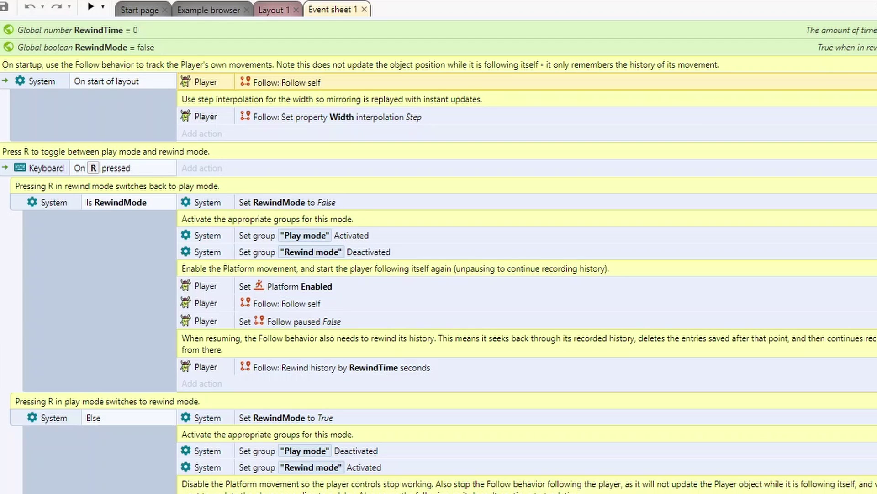
scroll(261, 126, down, 2)
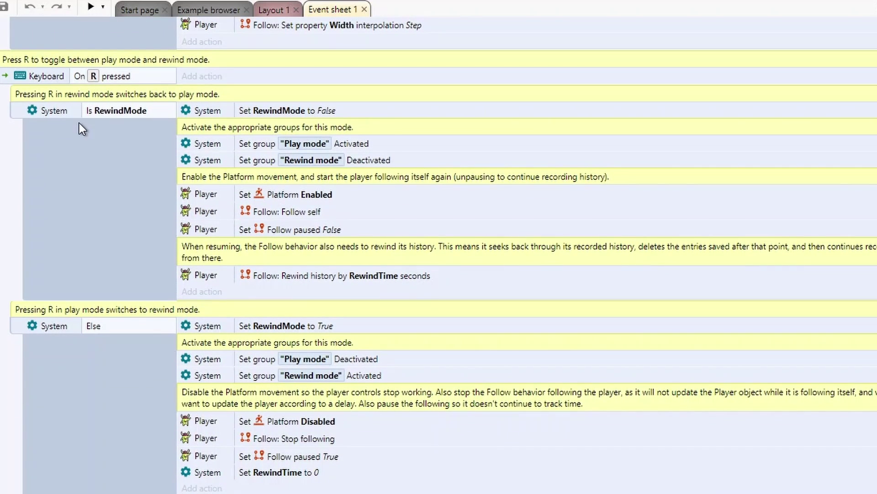
click(93, 112)
click(53, 331)
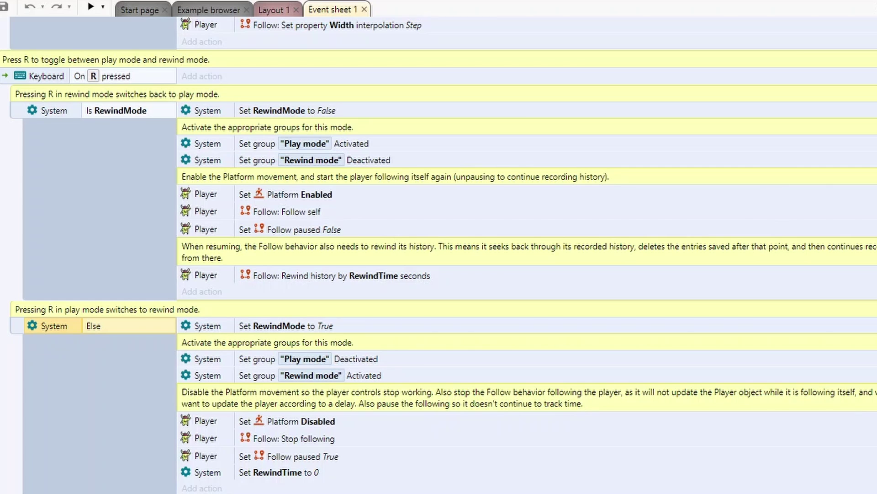
scroll(439, 254, down, 8)
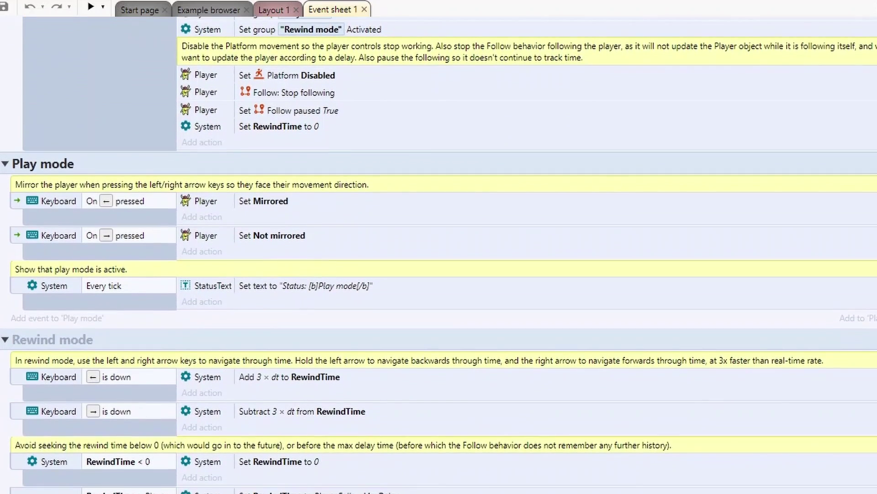
click(132, 171)
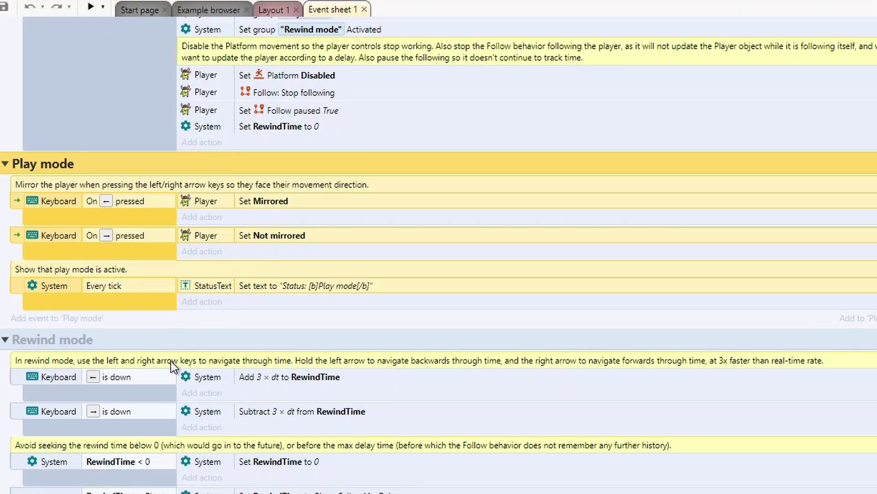
click(136, 339)
click(98, 373)
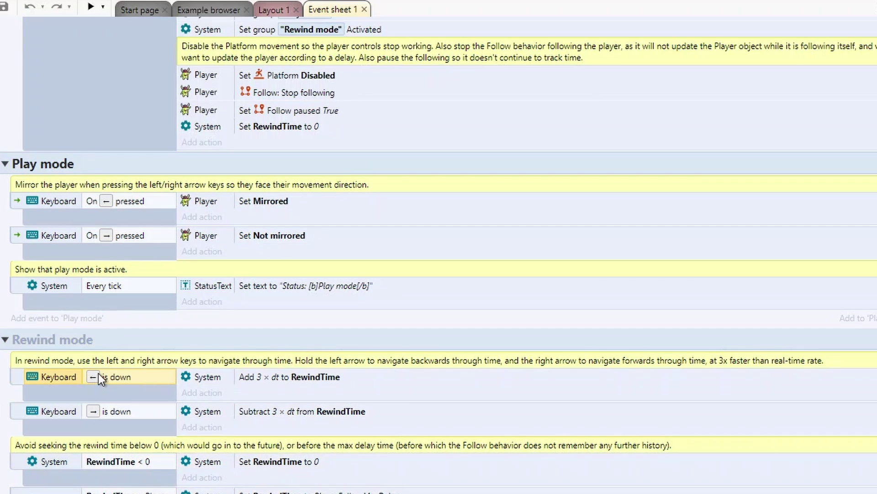
click(245, 377)
click(245, 411)
scroll(245, 366, down, 3)
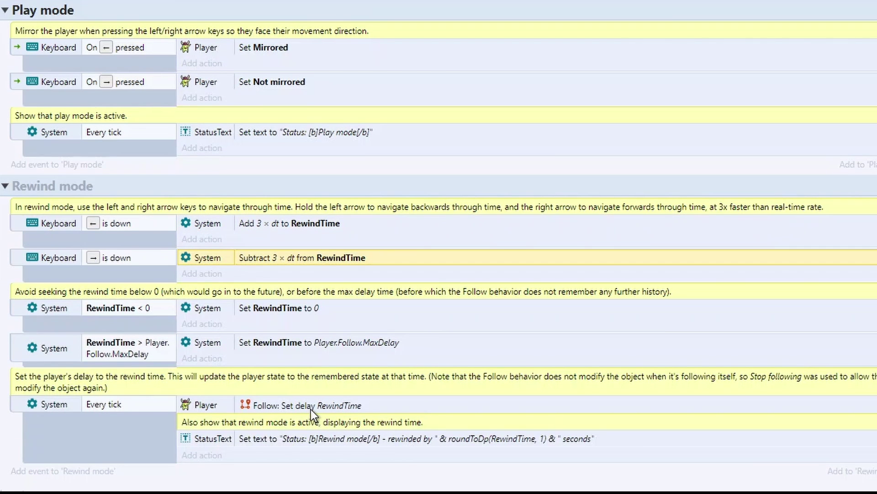
click(311, 406)
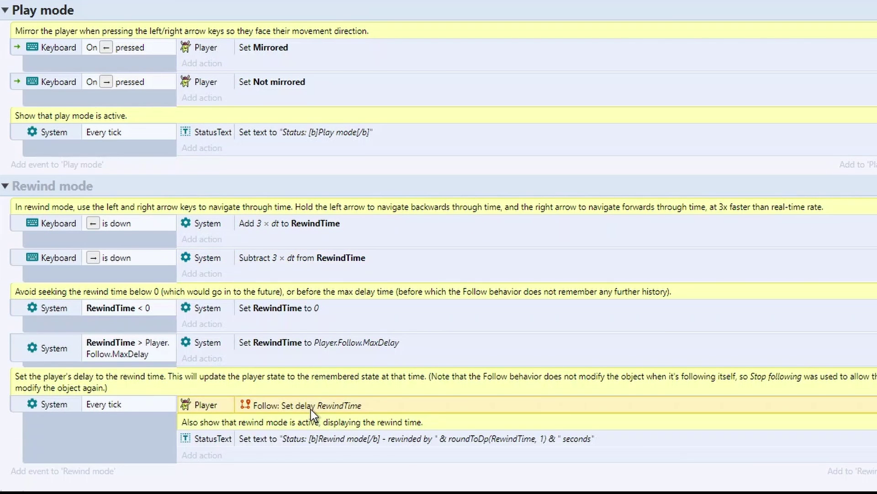